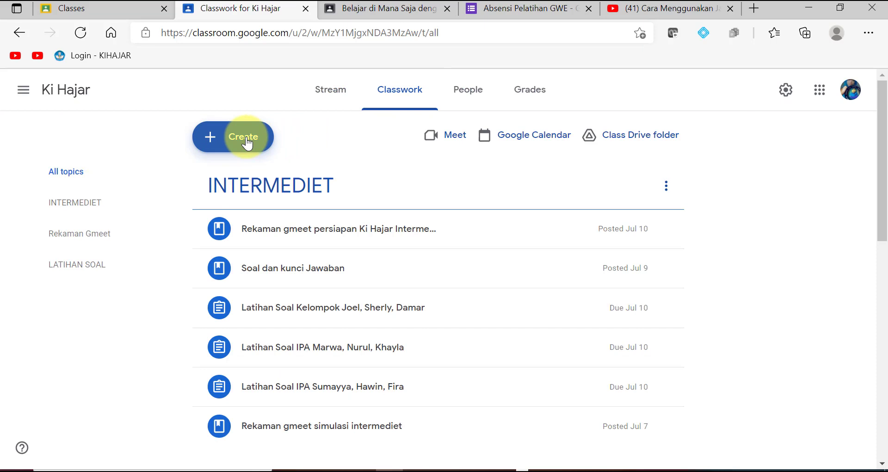
Create a quiz assignment titled "Latihan Soal Bab 1" with the instructions "Silakan mengerjakan latihan soal Berikut".
click(247, 143)
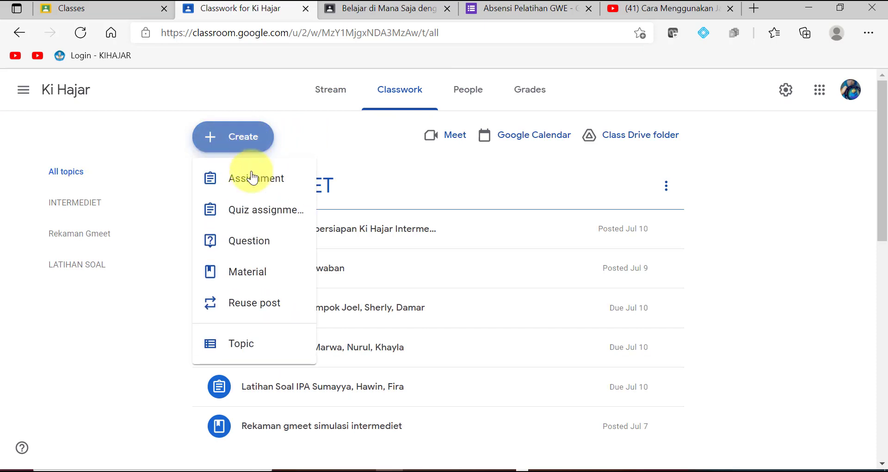
click(253, 218)
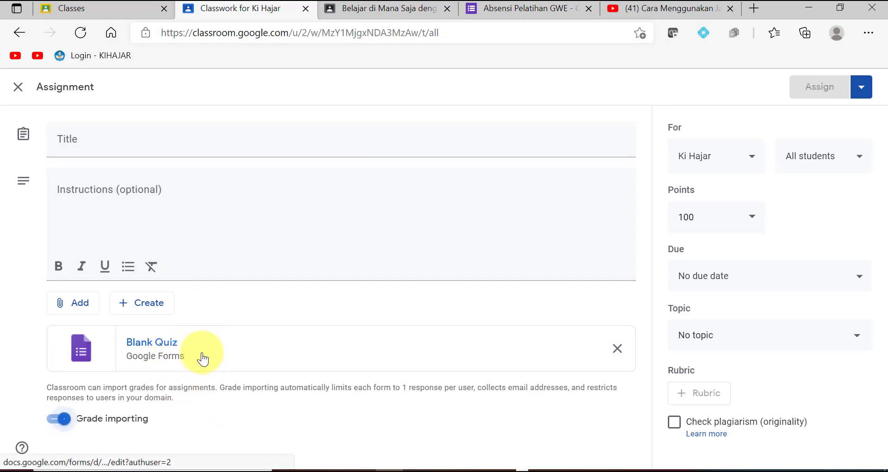
click(69, 139)
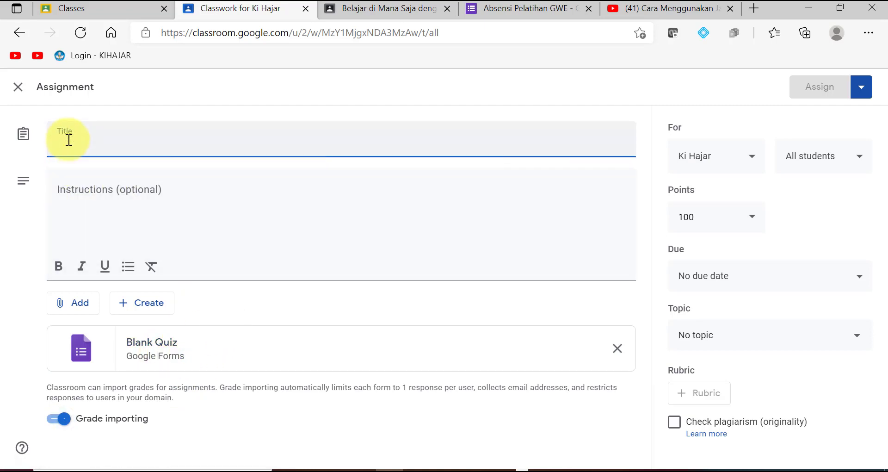
text(Latihan Soal Bab 1)
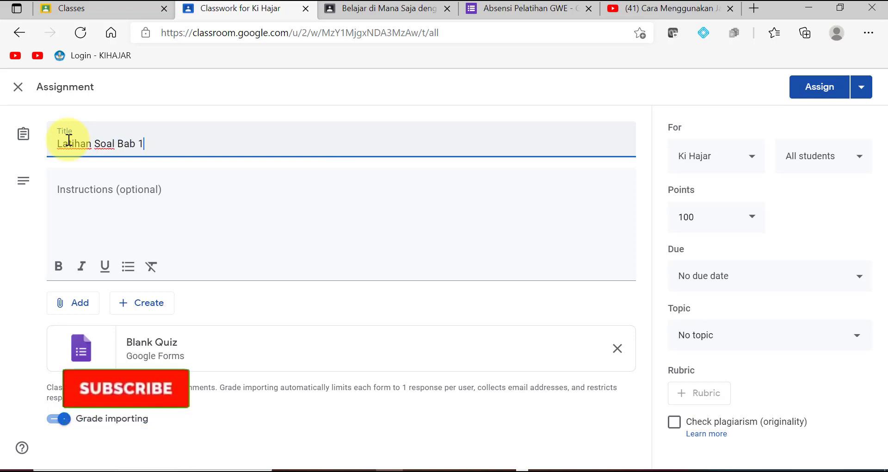
click(69, 188)
text(Silakan mengerjakan latihan soal Berikut)
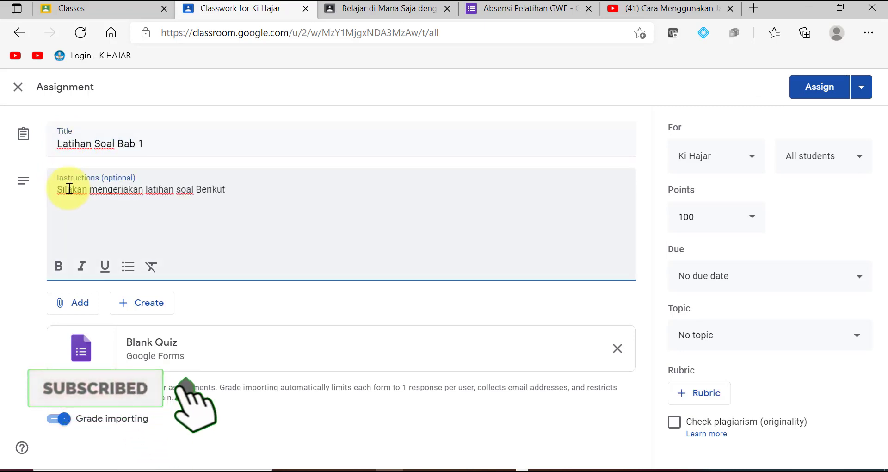
Open the assignment's attached Blank Quiz form and change its title to "Latihan Soal 1".
click(165, 360)
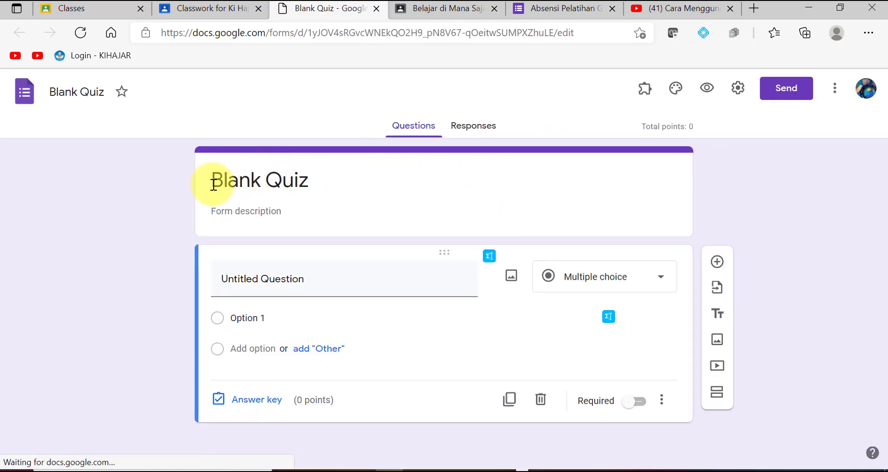
click(214, 184)
text(Lati)
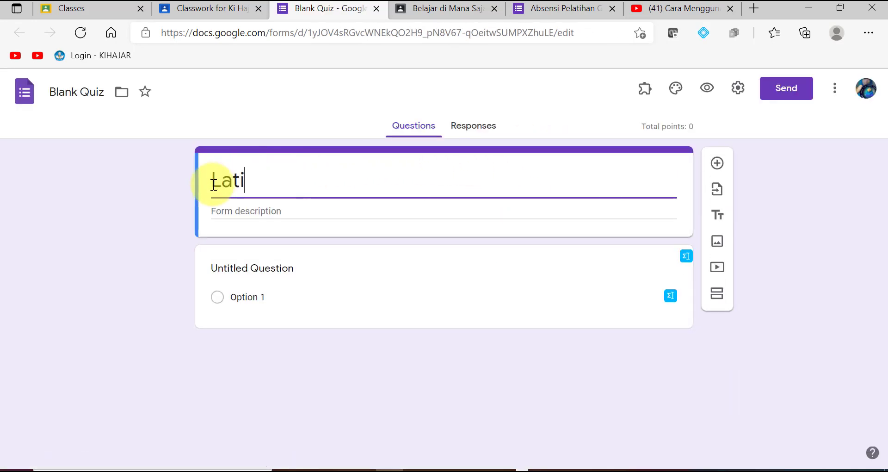
text(han Soal 1)
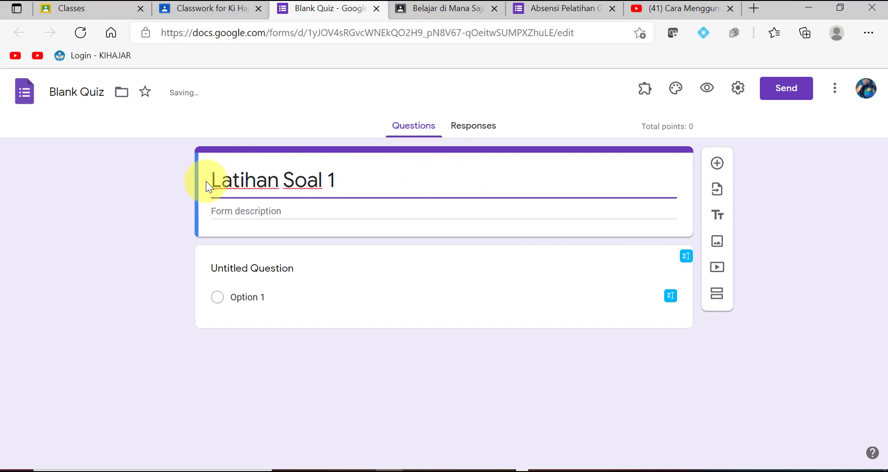
Copy the form title and rename the form file from "Blank Quiz" to "Latihan Soal 1".
drag(206, 181, 372, 174)
right_click(318, 185)
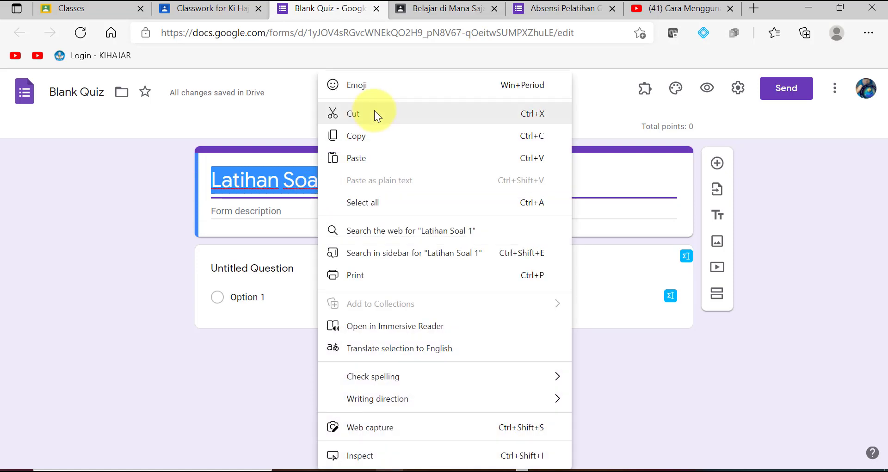
click(357, 134)
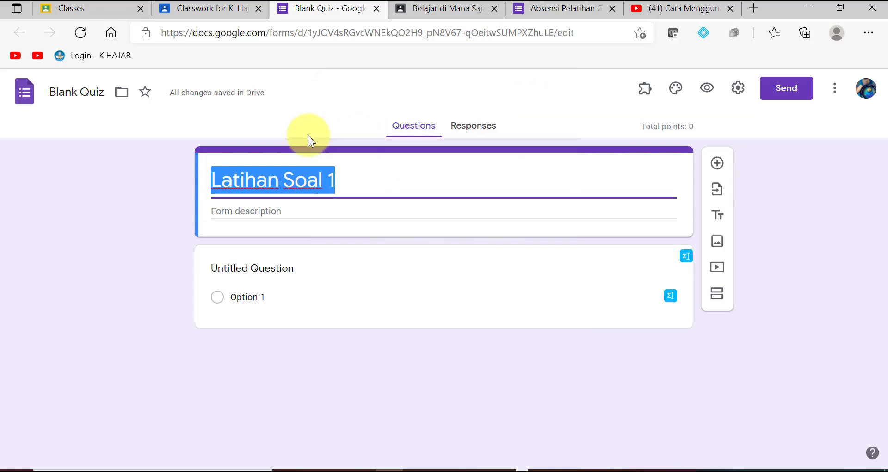
click(54, 93)
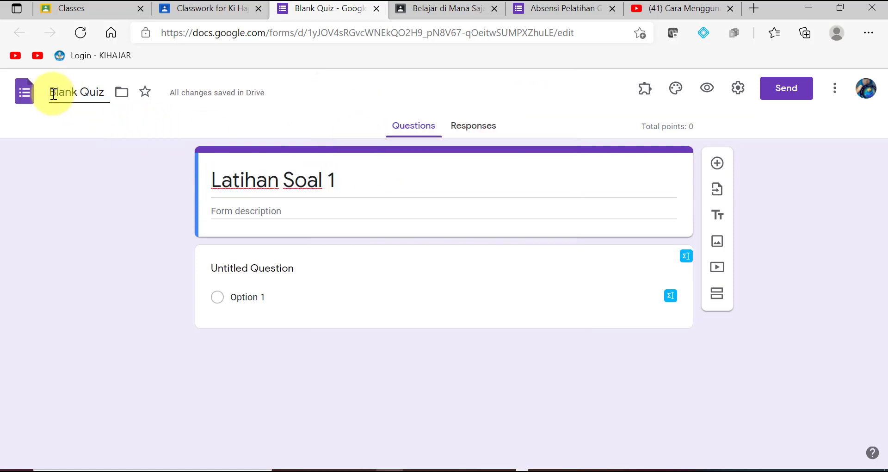
key(ctrl+v)
key(Delete)
key(Delete)
key(Delete)
key(Delete)
key(Delete)
key(Delete)
key(Delete)
key(Delete)
key(Delete)
key(Delete)
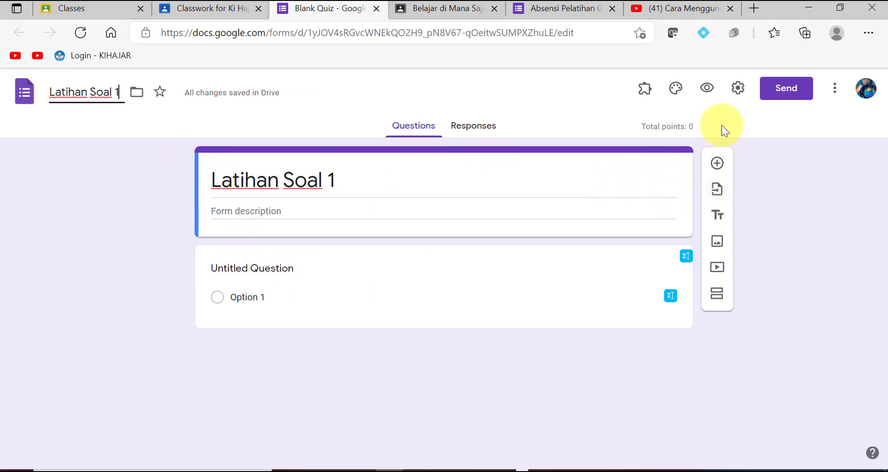
Set the form's header to the coloured yarn image from the Work and School themes.
click(675, 88)
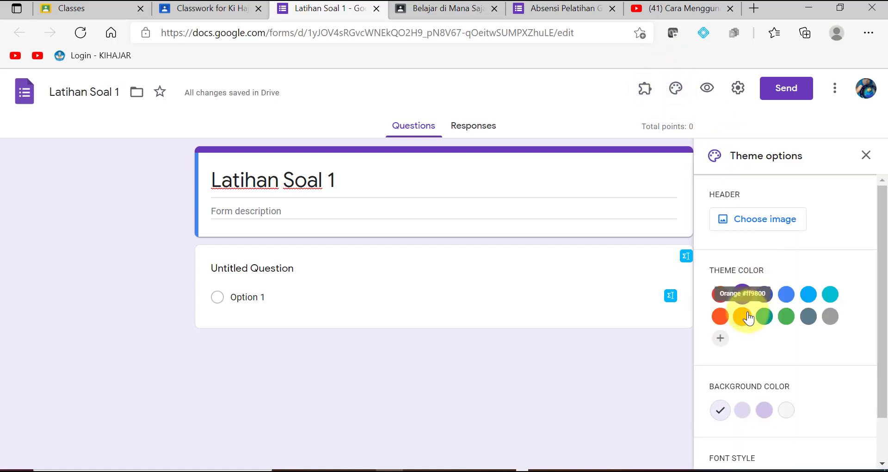
click(747, 222)
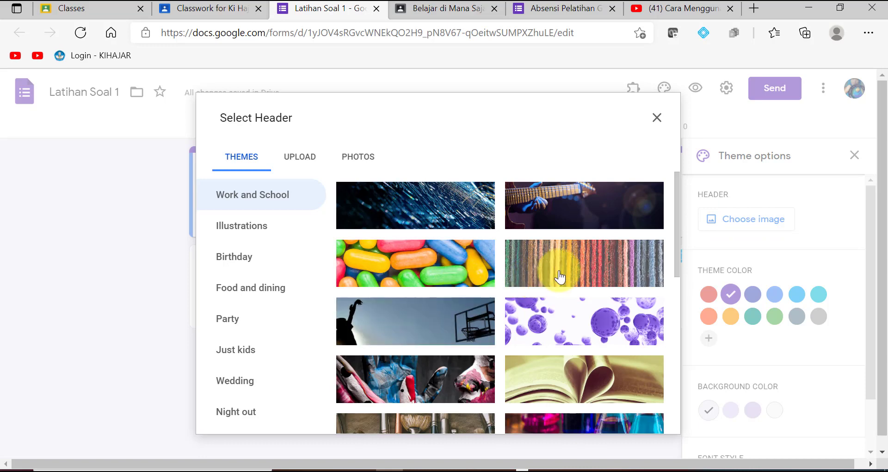
click(560, 275)
click(643, 417)
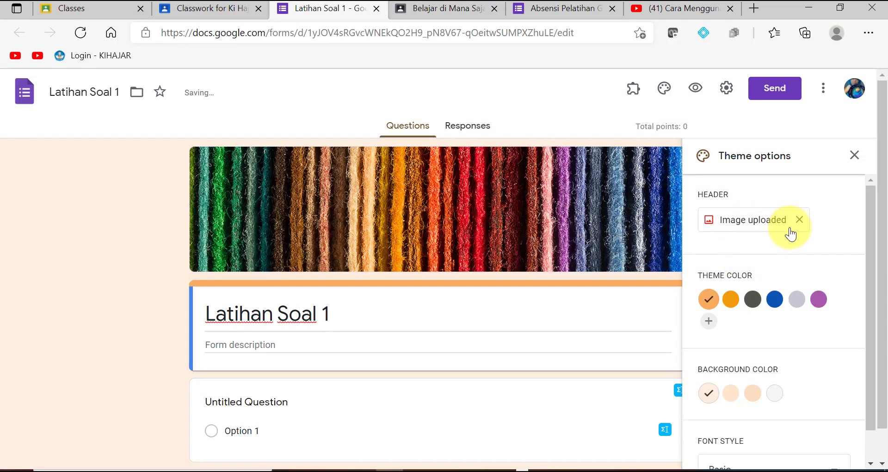
drag(868, 228, 870, 201)
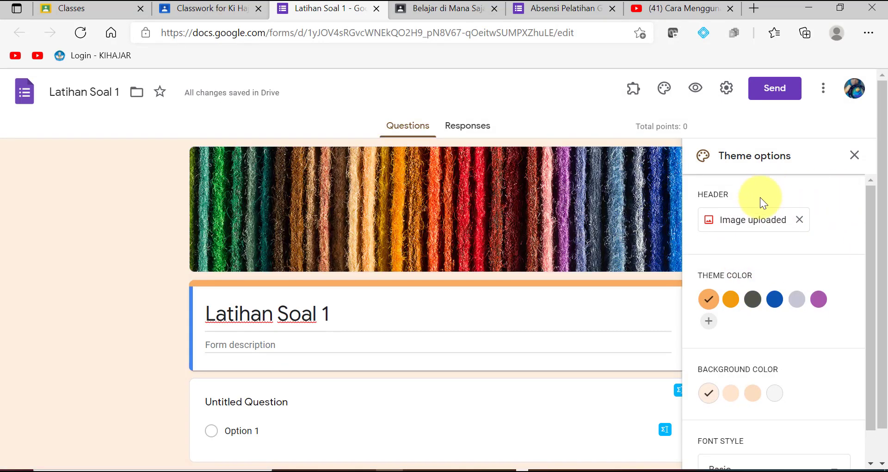
Replace the form's header with the KIHAJAR picture uploaded from the computer and close the theme options.
click(749, 220)
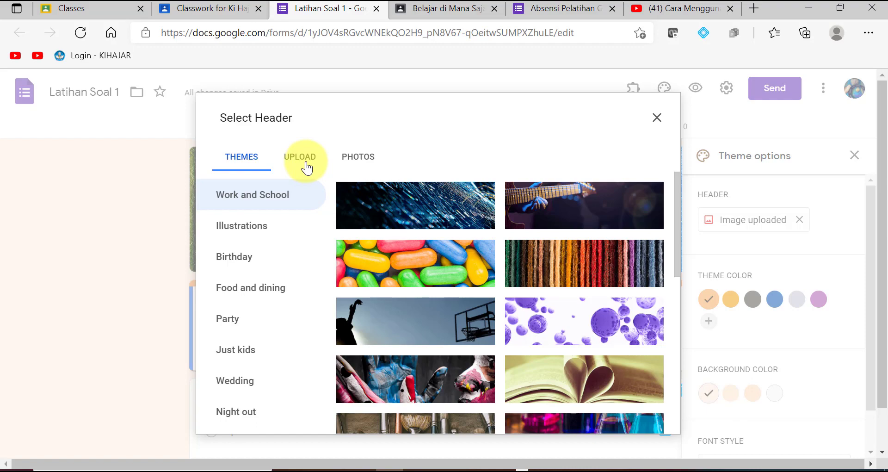
click(306, 168)
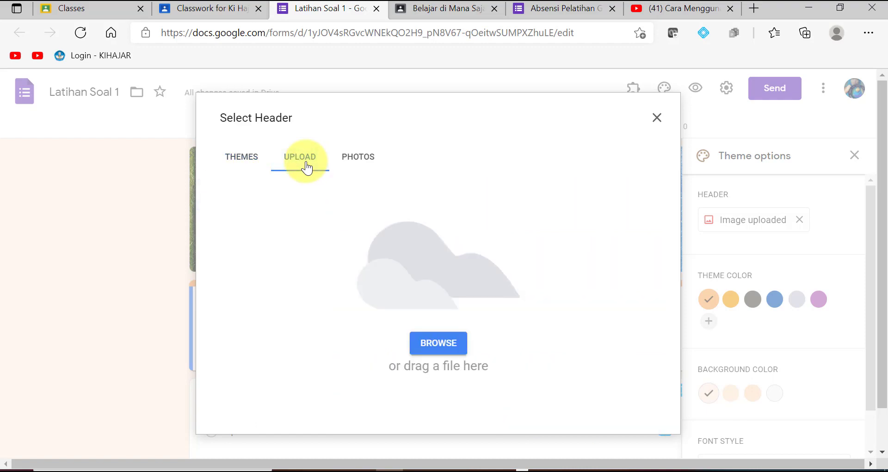
click(455, 335)
drag(433, 217, 436, 245)
click(233, 319)
click(322, 441)
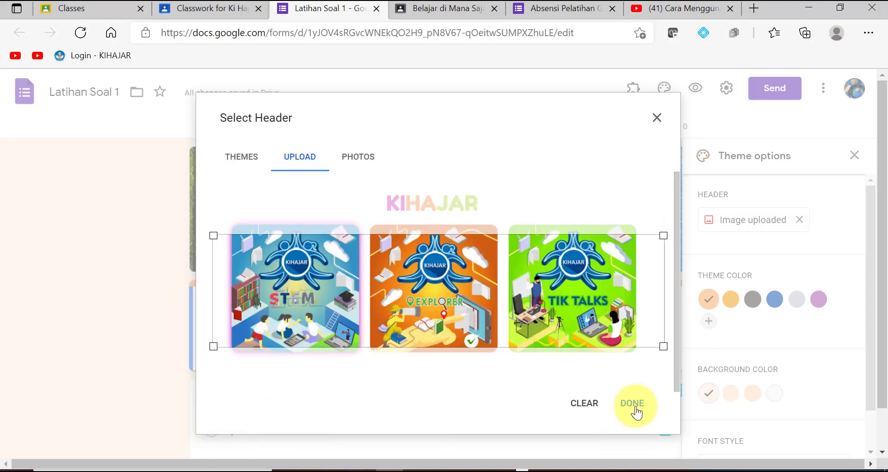
click(636, 411)
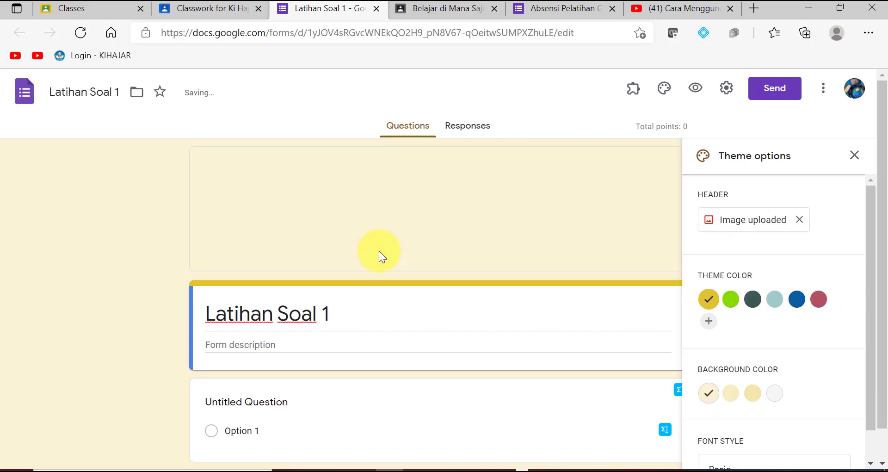
click(854, 155)
drag(881, 371, 873, 290)
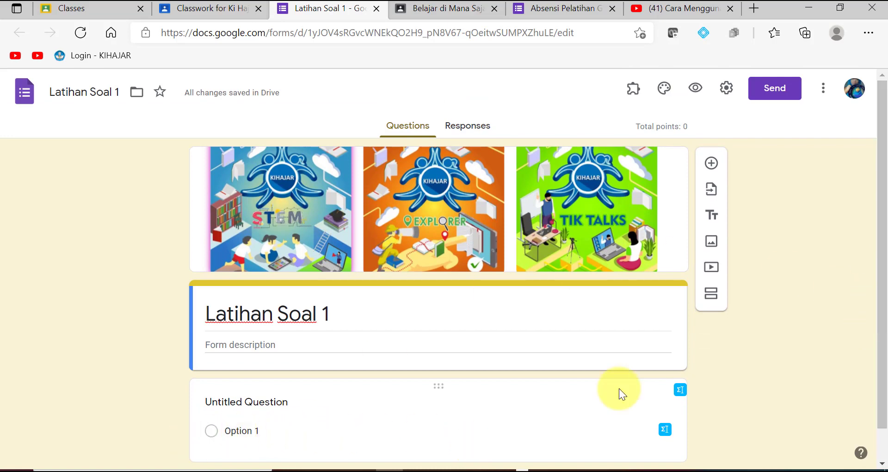
Turn the untitled question into a required short-answer question named "Nama".
drag(877, 326, 866, 422)
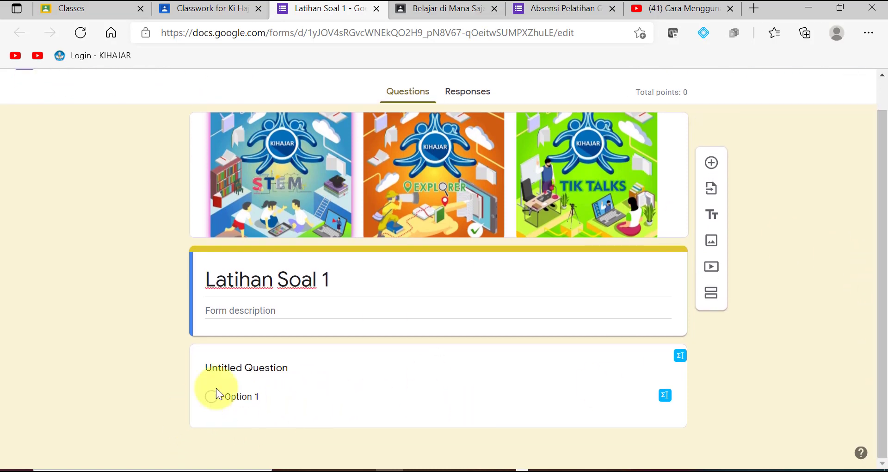
click(236, 366)
text(Nama)
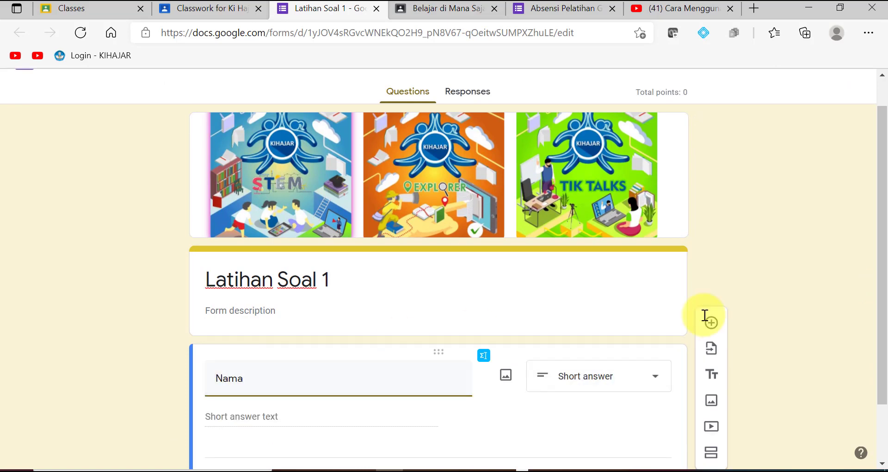
drag(882, 371, 884, 451)
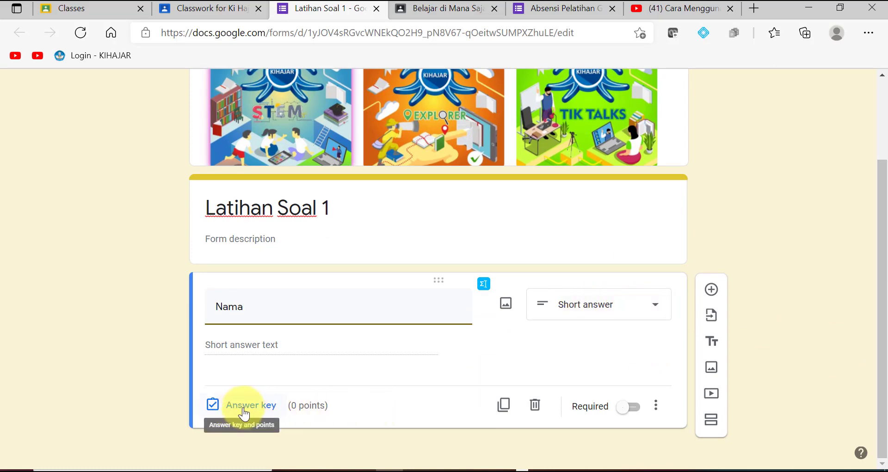
click(636, 415)
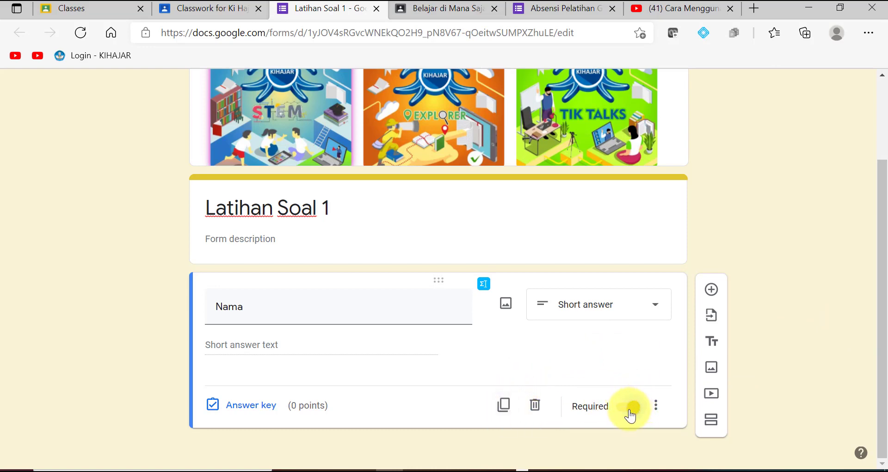
Duplicate the Nama question, name the copy "Kelas" and set its type to Dropdown.
click(503, 406)
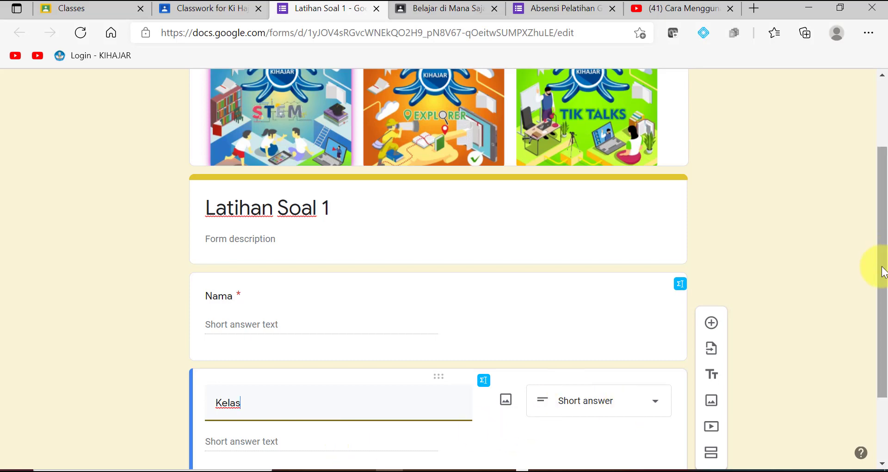
scroll(878, 346, down, 2)
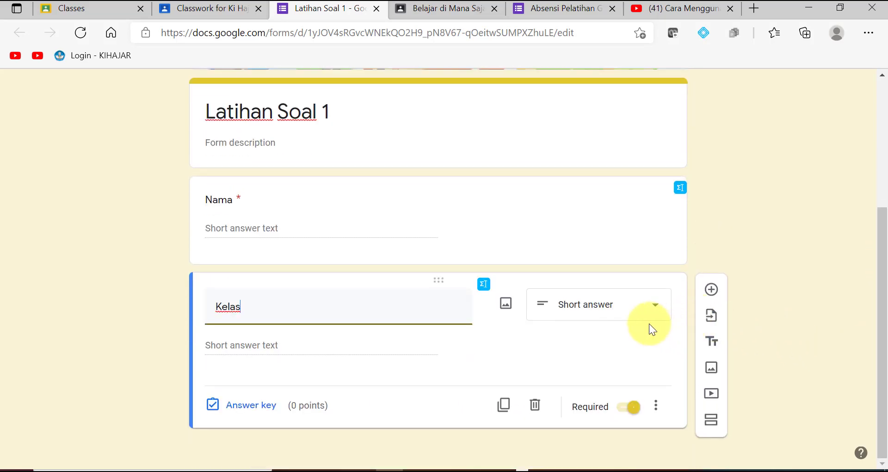
click(656, 312)
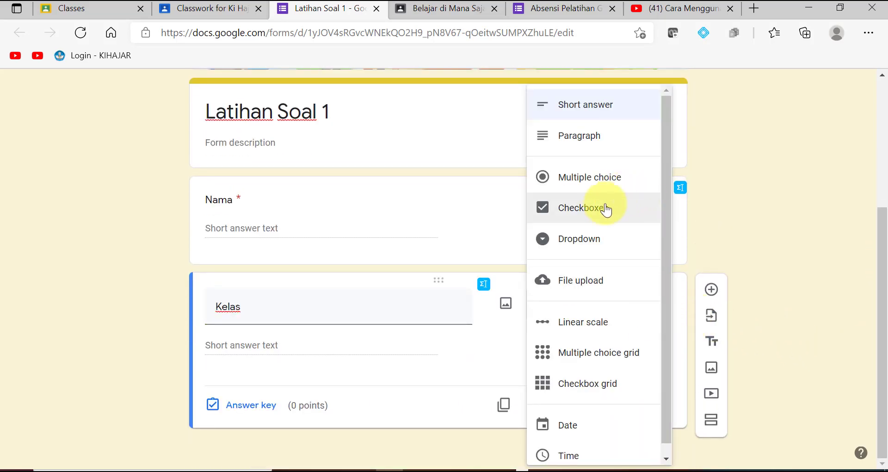
click(581, 246)
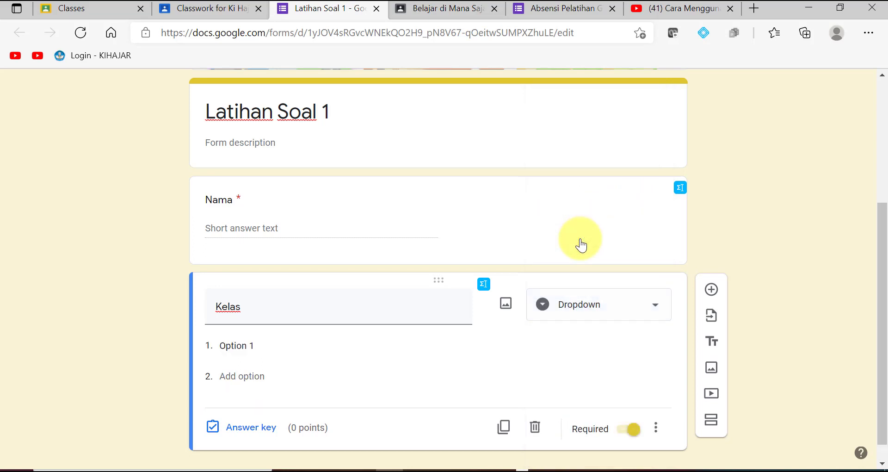
Fill the Kelas dropdown with the options 7.1 and 7.2.
click(223, 347)
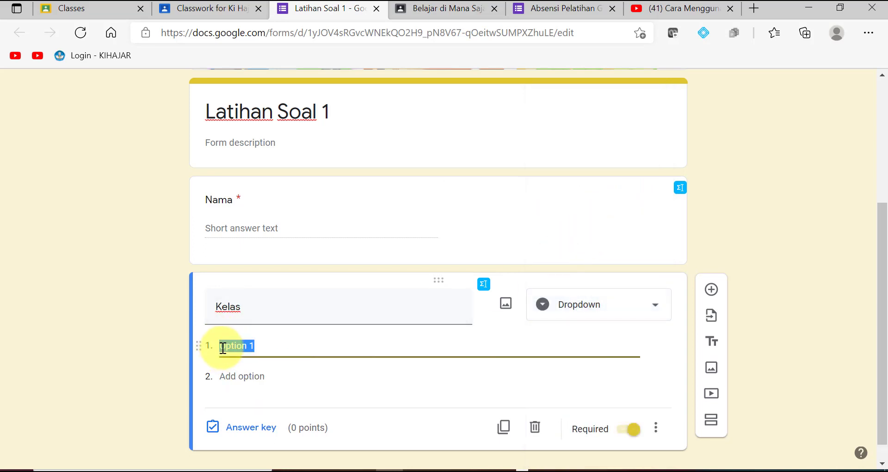
key(BackSpace)
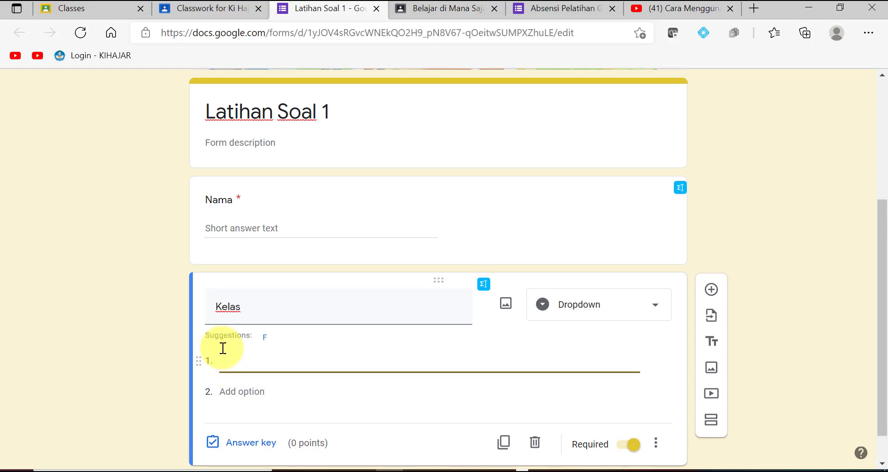
text(7.1)
click(227, 392)
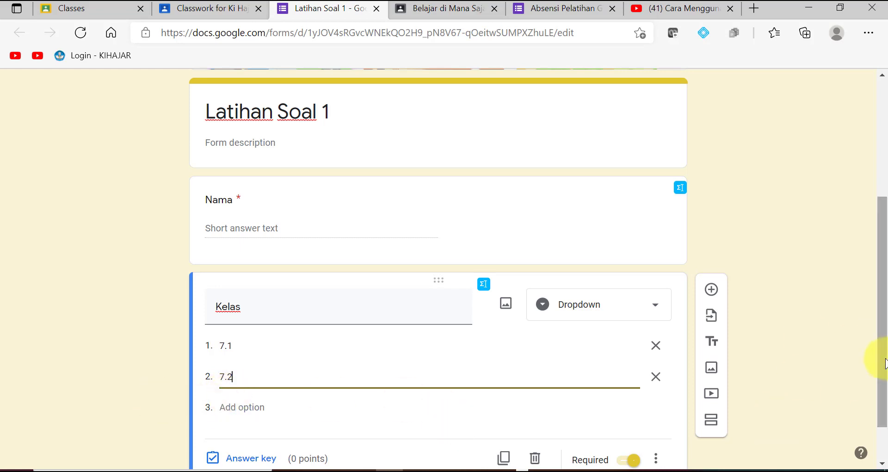
Duplicate the Kelas question and make the copy a multiple-choice question reading "Berikut yang merupakan contoh larutan adalah....".
drag(881, 357, 875, 396)
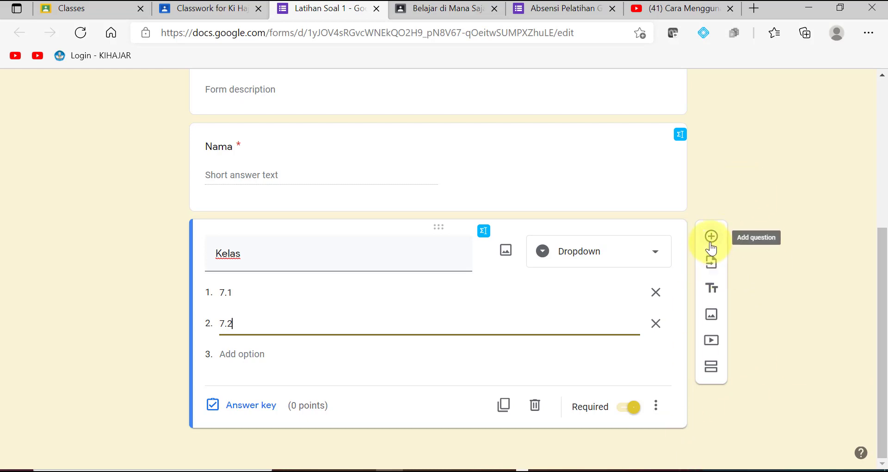
click(504, 418)
drag(883, 214, 882, 318)
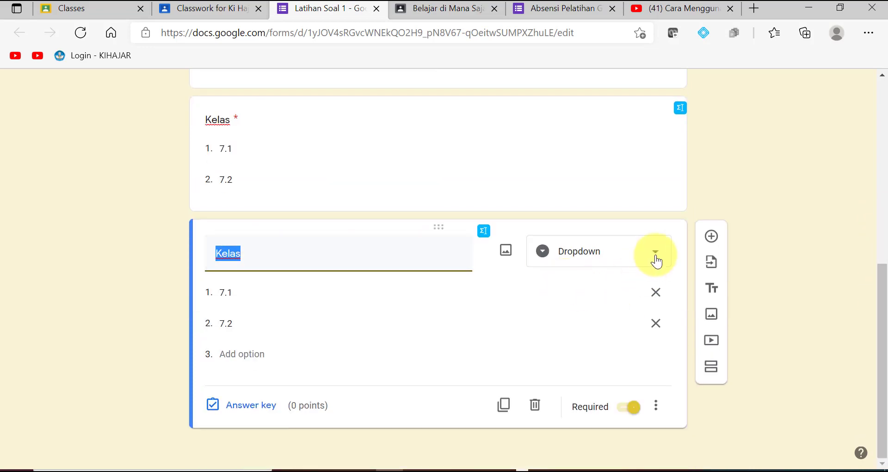
text(Berikut yang merupakan contoh larutan adalah....)
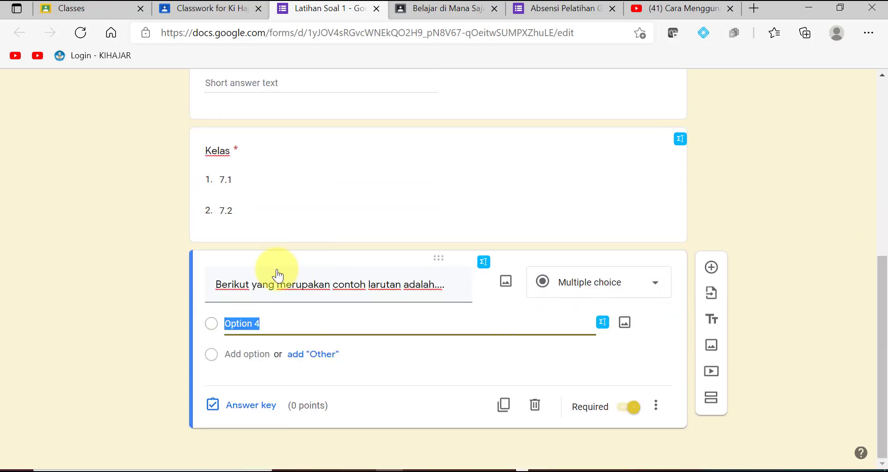
Replace the word "larutan" with "senyawa" in the multiple-choice question's text.
text(senyawa)
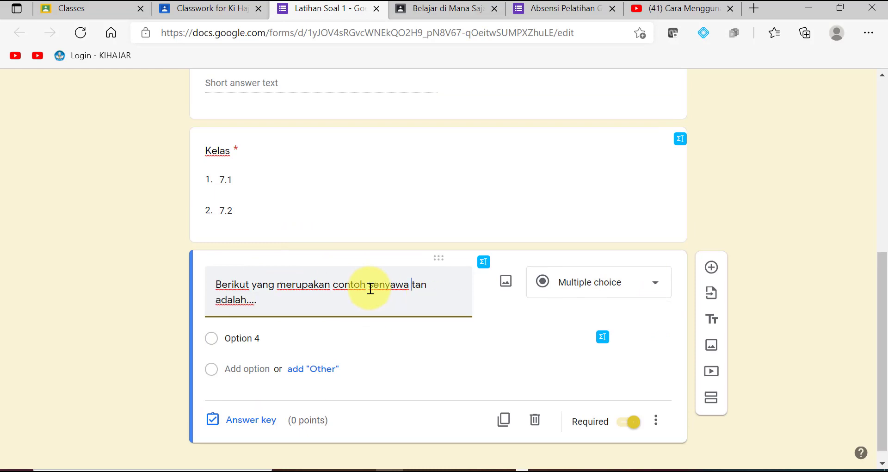
key(Delete)
key(Delete)
key(Delete)
key(Delete)
Fill the senyawa question with the options garam dapur, air laut, beras and teh.
click(301, 329)
text(garam dapu)
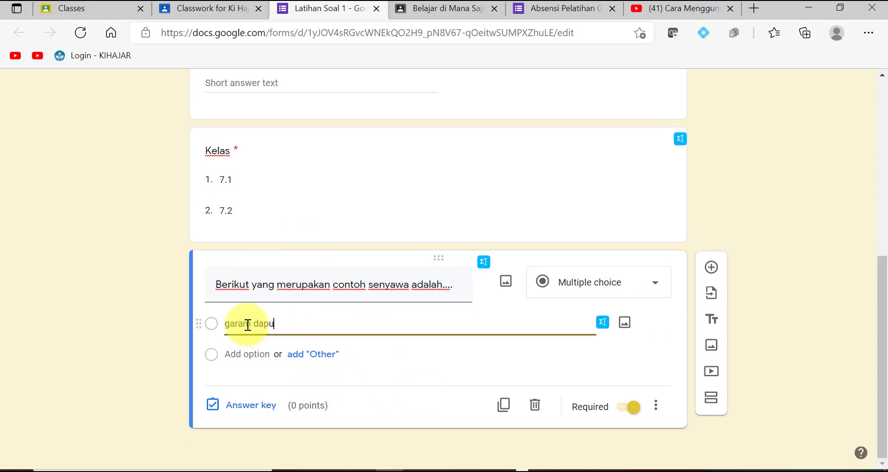
text(r)
key(Return)
text(air laut)
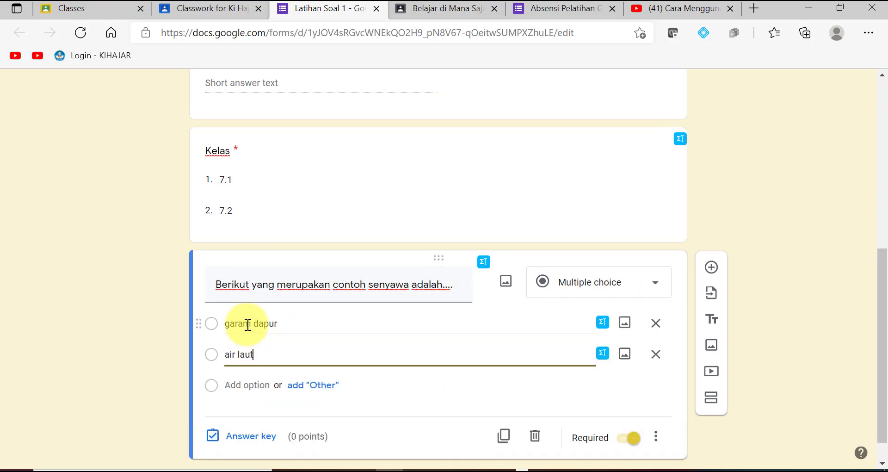
key(Return)
text(beras)
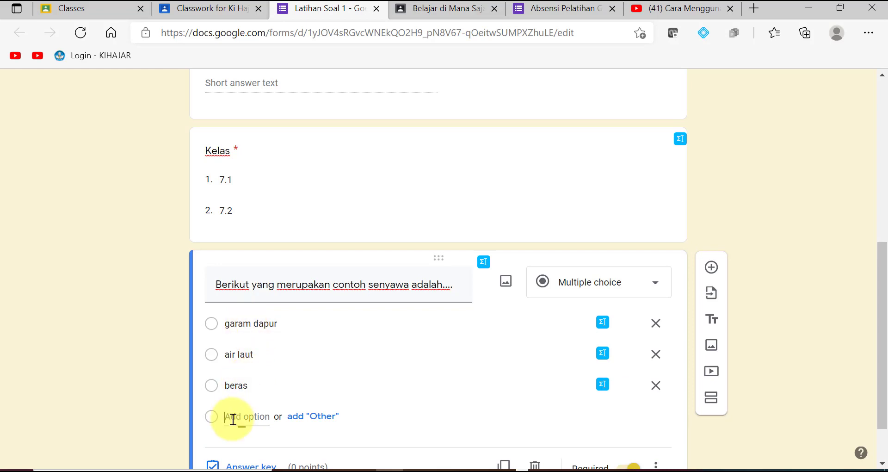
click(229, 416)
text(teh)
drag(878, 341, 877, 390)
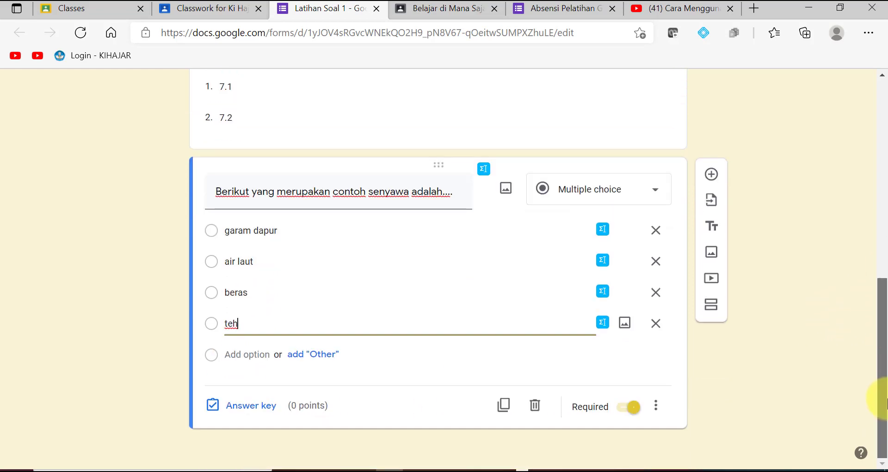
Set the senyawa question's answer key to 10 points with garam dapur as the correct answer.
click(255, 413)
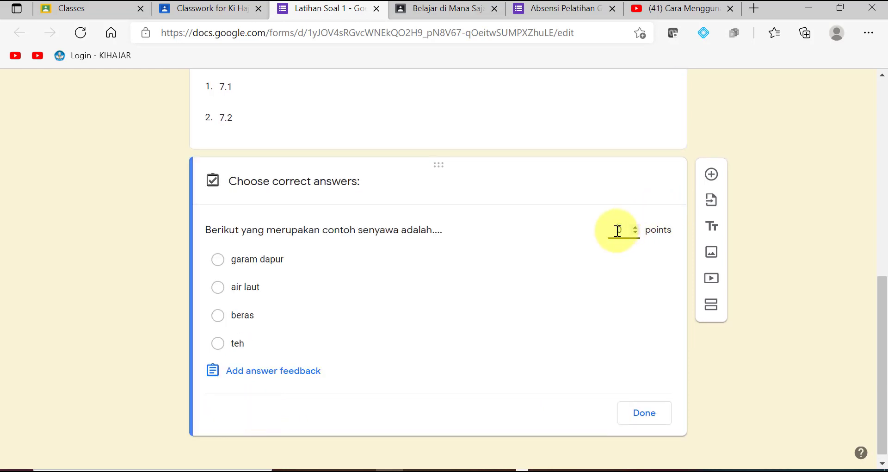
text(10)
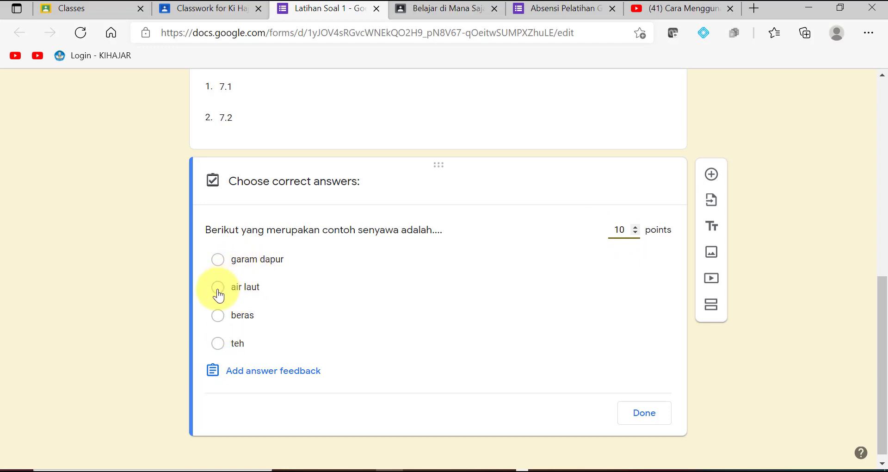
click(218, 260)
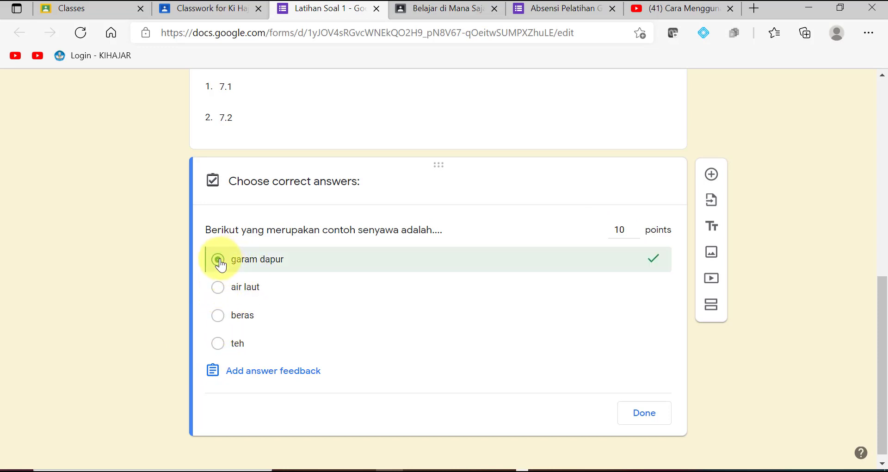
click(642, 418)
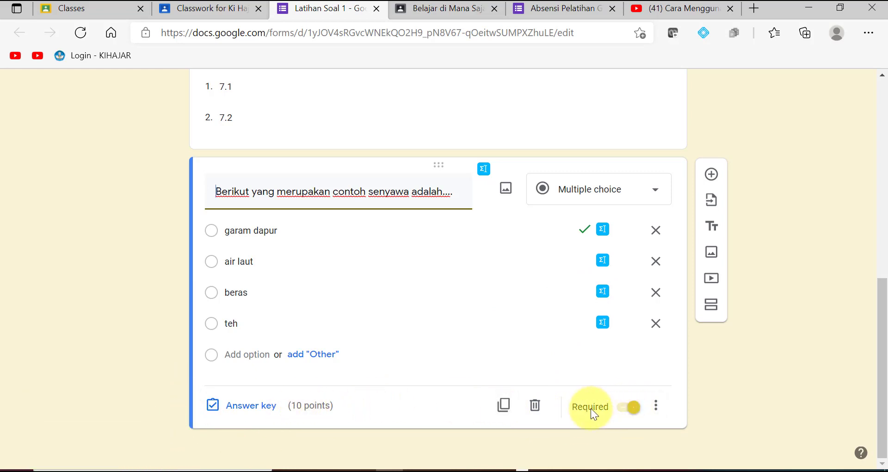
Duplicate the senyawa question and change "senyawa" to "unsur" in the copy's text.
click(504, 407)
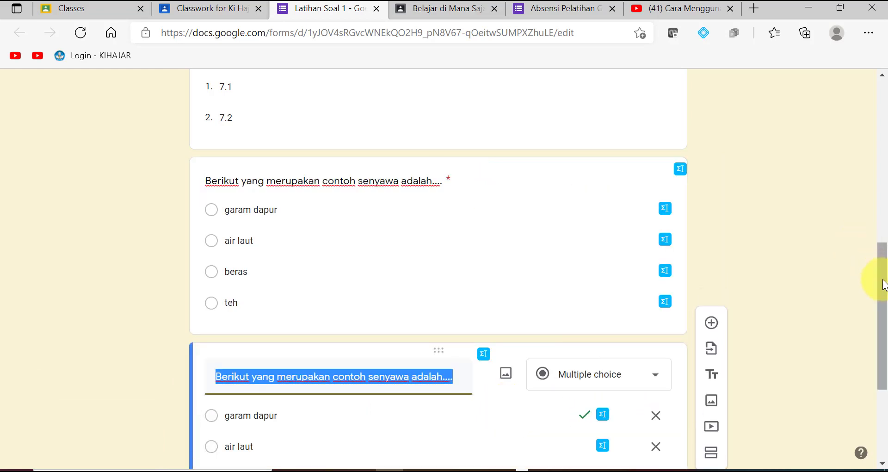
drag(883, 283, 884, 337)
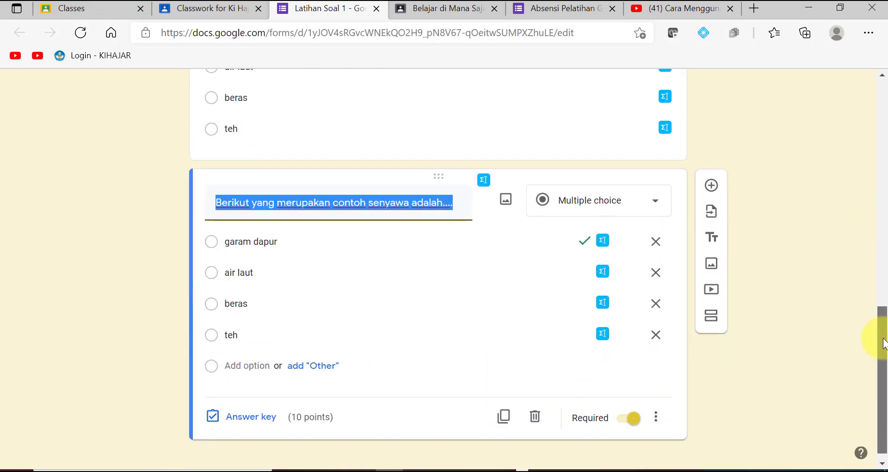
click(372, 206)
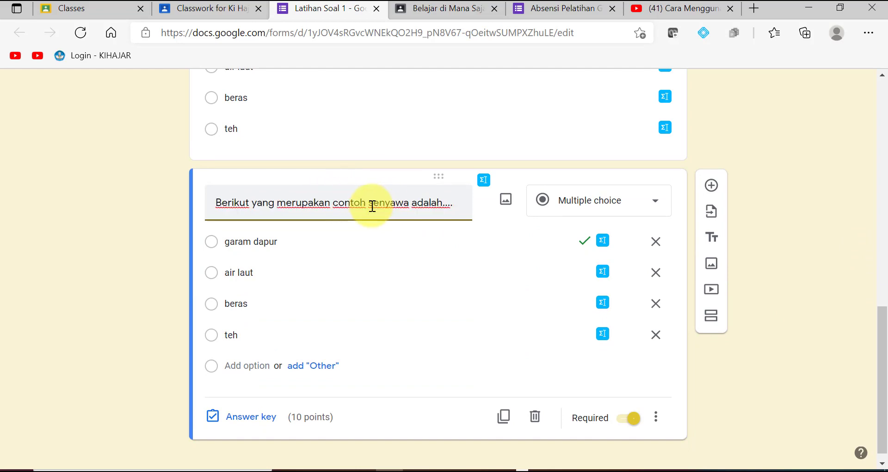
text(unsu)
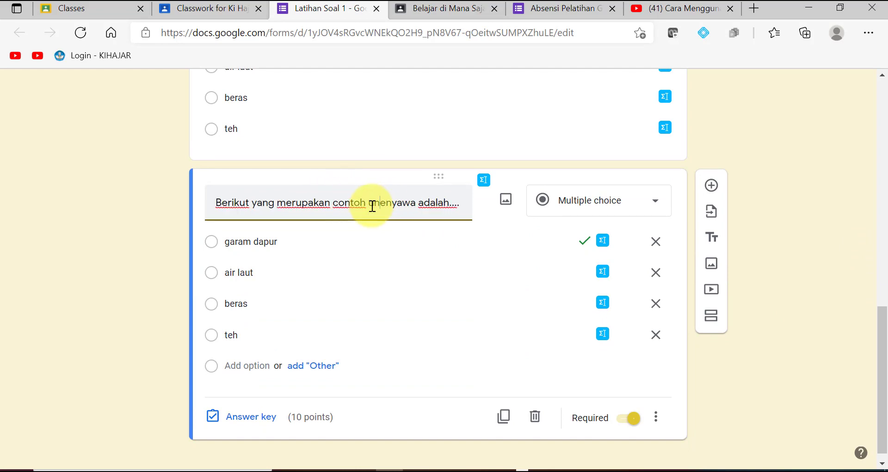
key(Delete)
key(Delete)
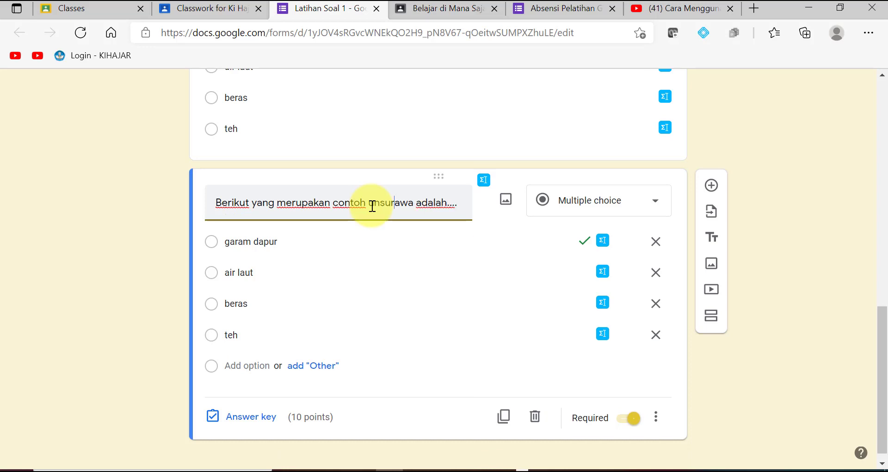
Change the copy's second option to oksigen and insert "molekul" before "unsur" in the question text.
click(262, 276)
text(oksige)
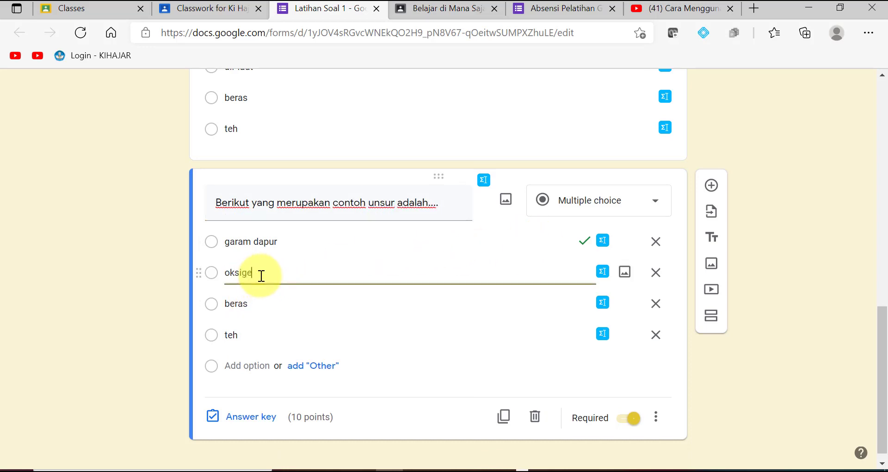
text(n)
click(368, 202)
text(moleku)
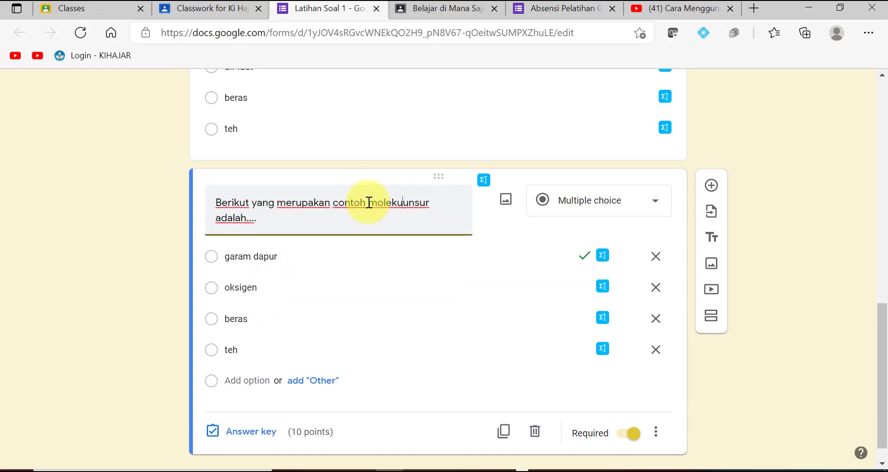
text(l)
Change the copy's fourth option to karbondioksida and make oksigen the only correct answer in its answer key.
click(267, 351)
text(karbondioksida)
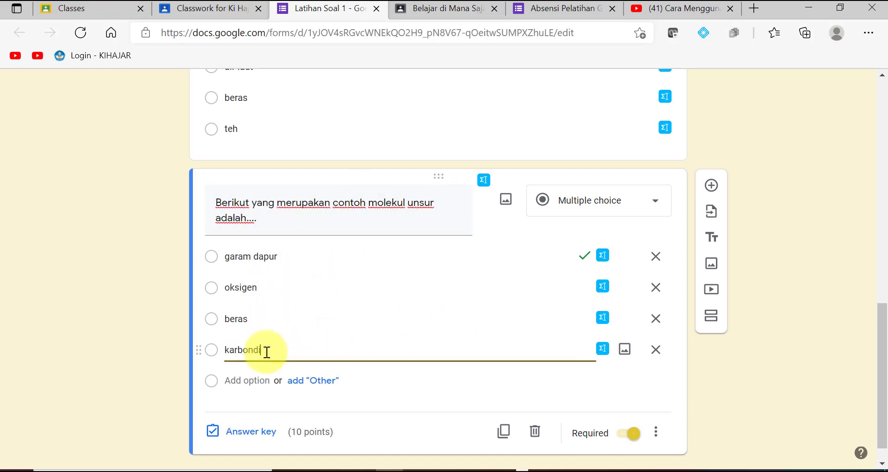
click(250, 435)
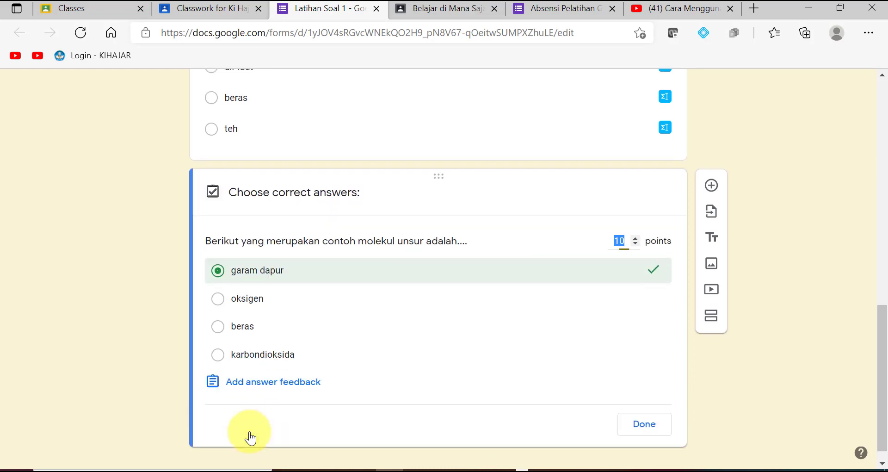
click(218, 299)
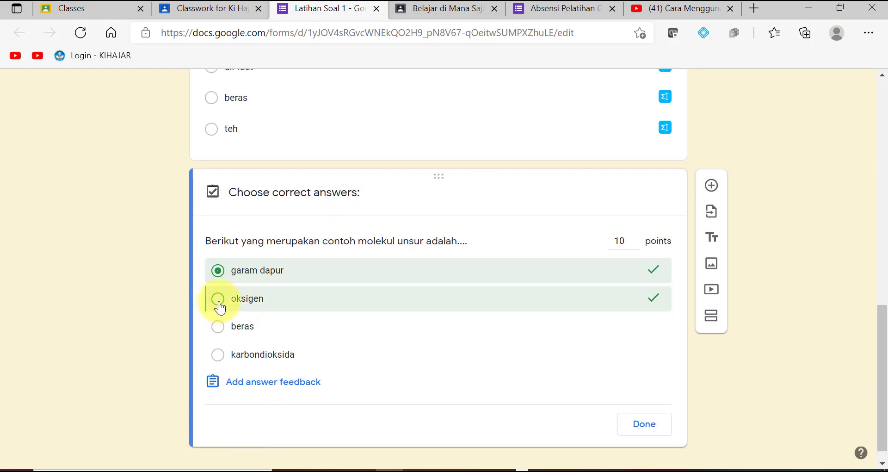
click(218, 273)
click(873, 279)
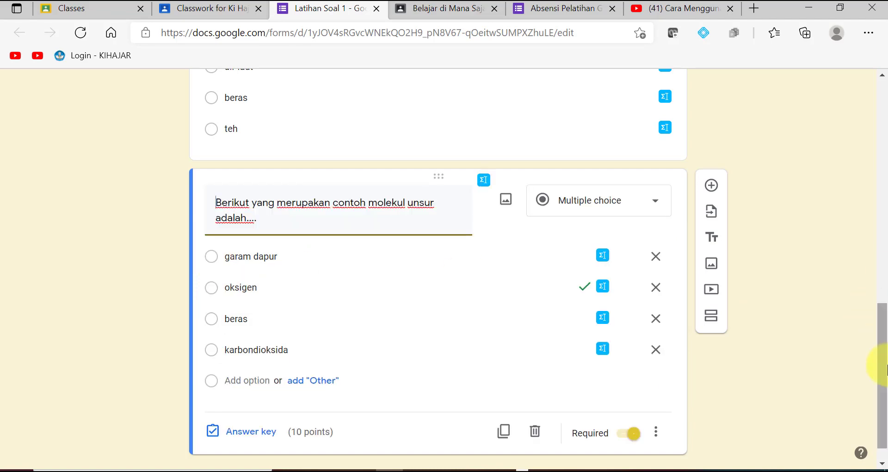
Duplicate the molekul unsur question and replace the copy's text with "Perhtikan gambar berikut!".
drag(884, 364, 878, 135)
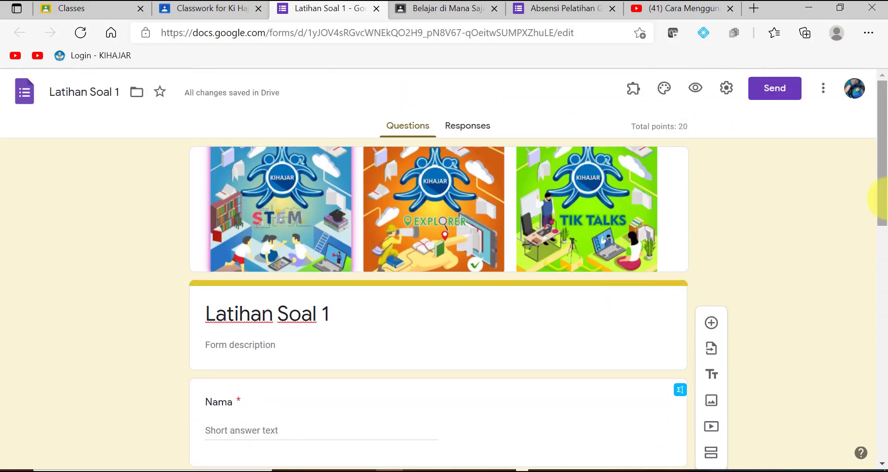
drag(884, 199, 876, 462)
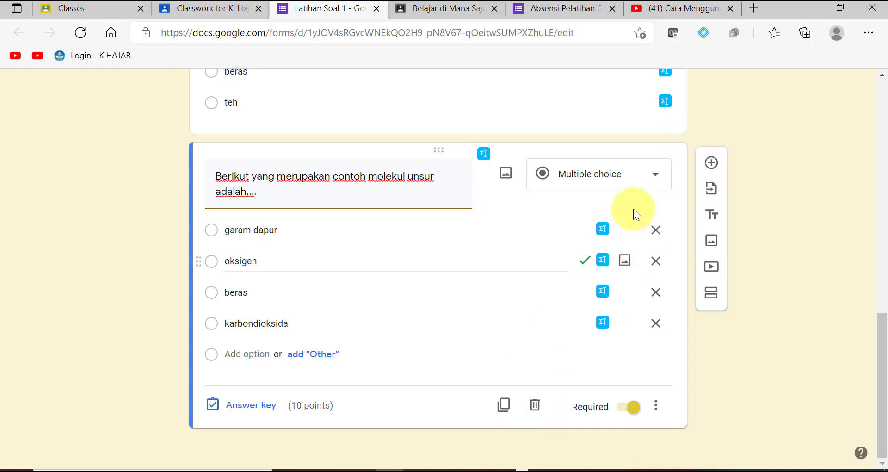
click(504, 406)
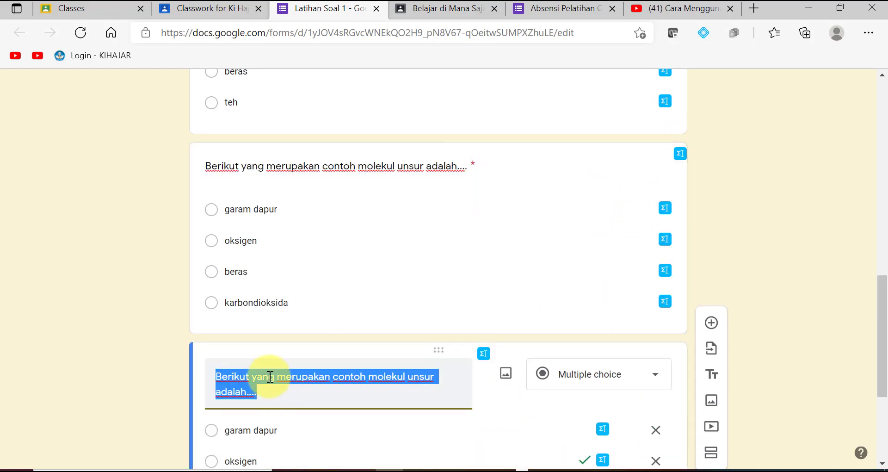
text(Perhtik)
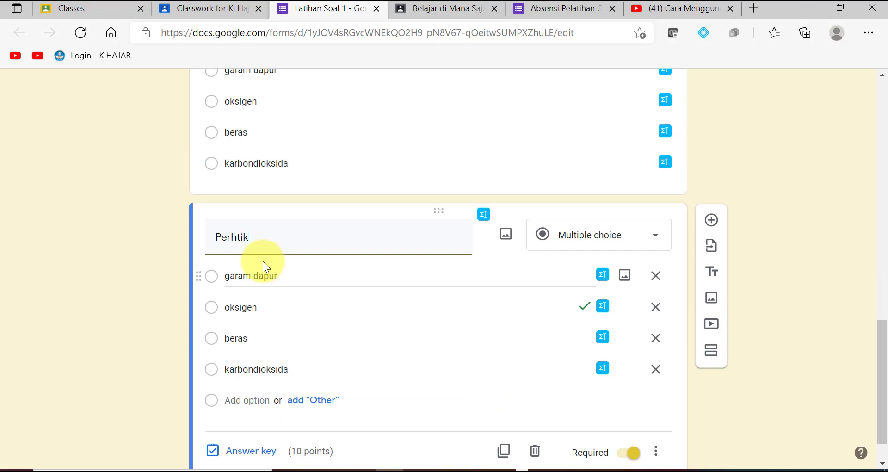
text(an gambar berikut!)
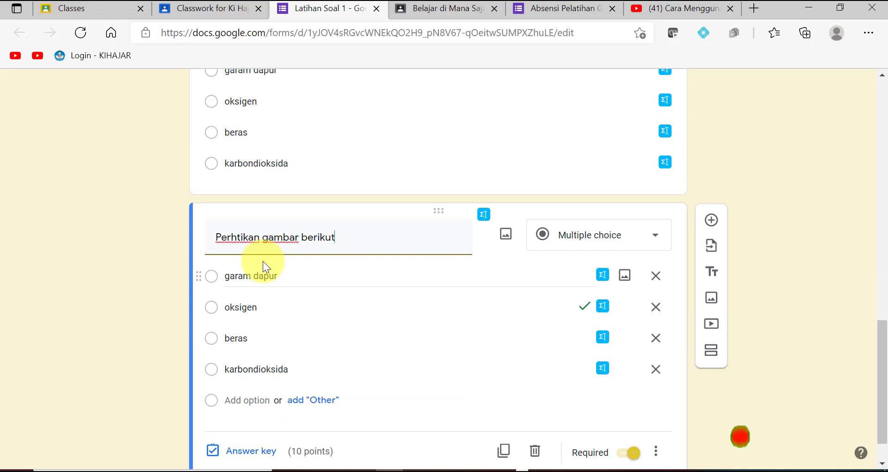
Search Google images for "garam dapur Nacl" and insert the photo of the grey-capped salt shaker into the new question.
click(507, 238)
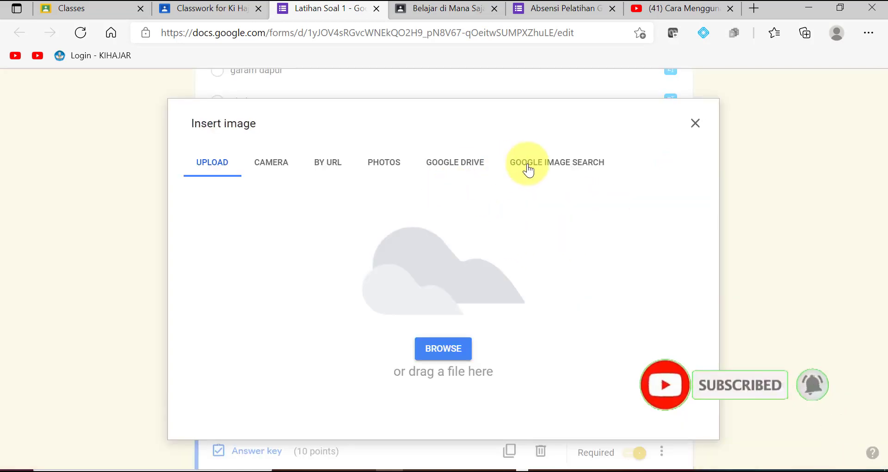
click(544, 170)
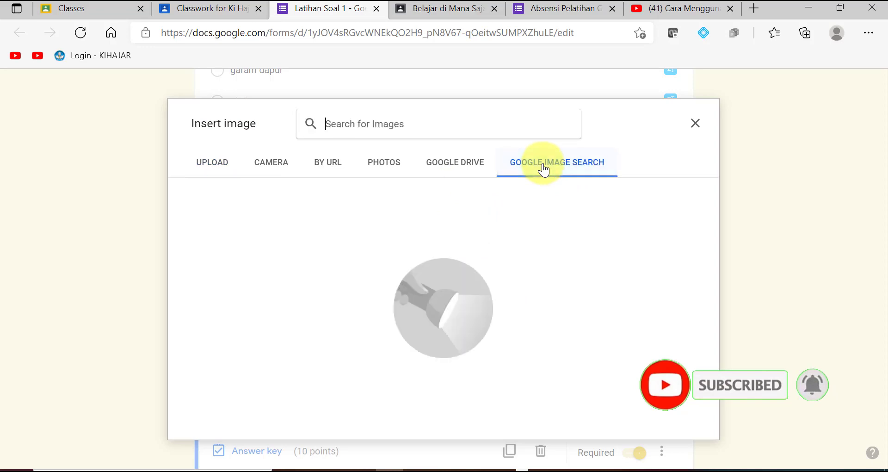
click(335, 126)
text(ga)
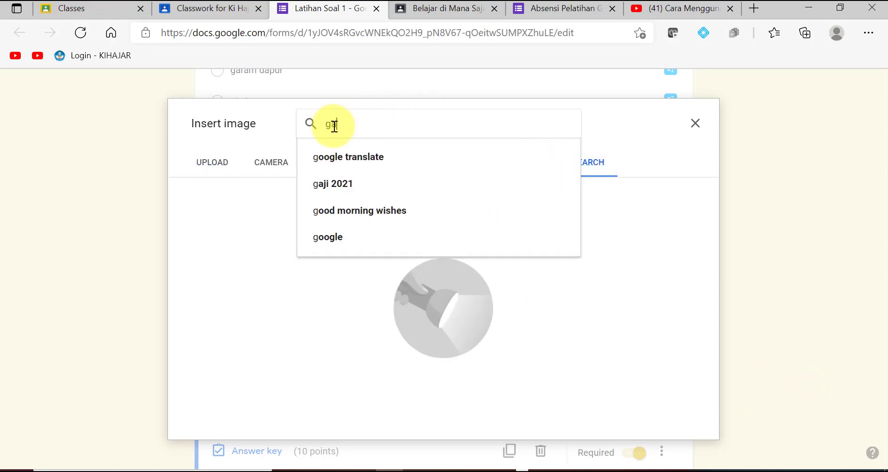
text(ram d)
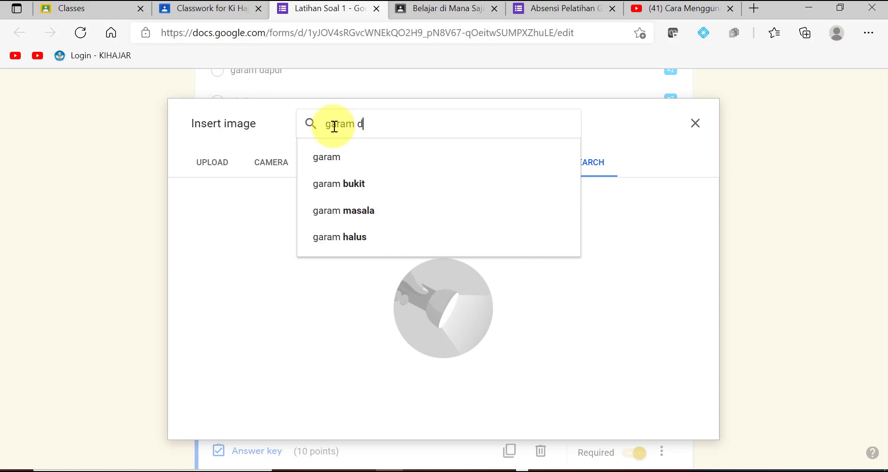
text(apur)
key(Return)
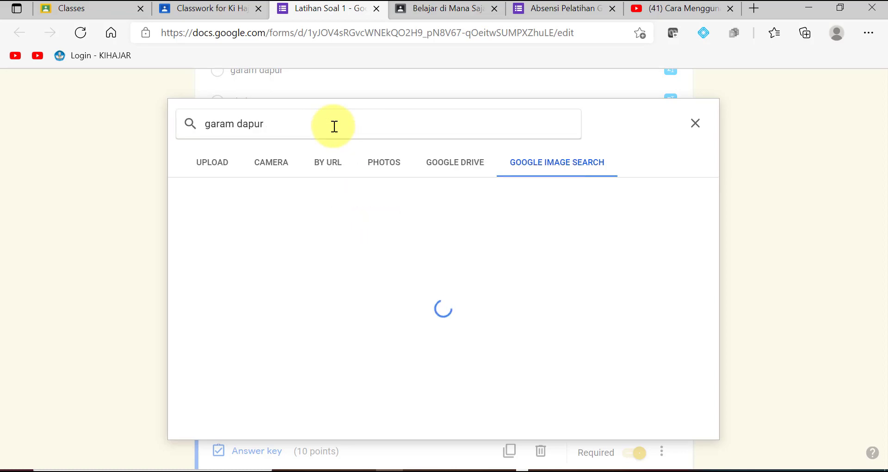
text(Nacl)
key(Return)
click(460, 228)
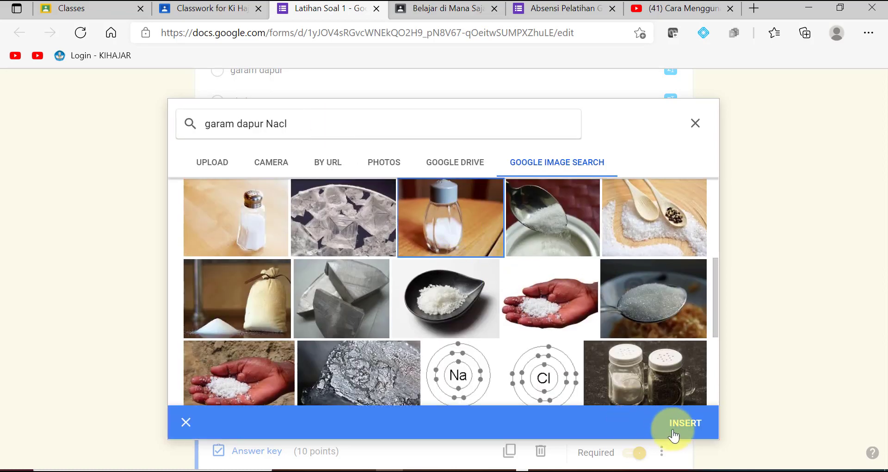
click(675, 425)
Shrink the salt shaker photo to under half its width and caption it "Garam dapur yang ditunjukkan seperti gambar memiliki rumus senyawa....".
drag(882, 303, 883, 374)
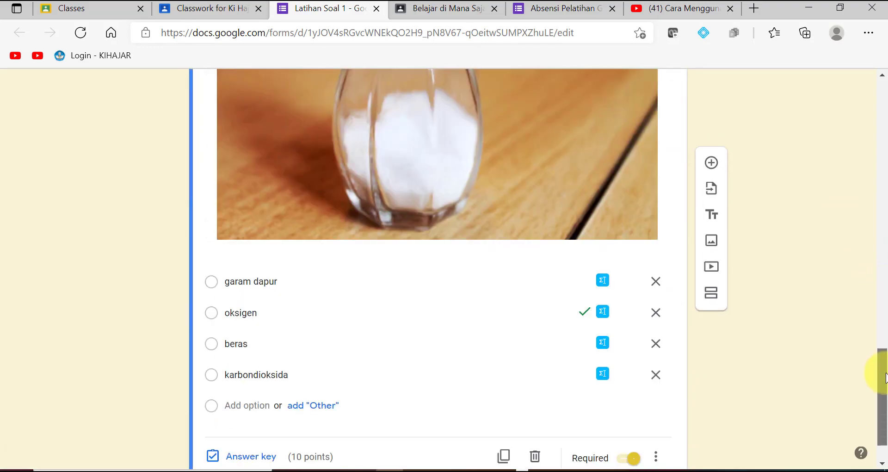
drag(460, 292, 405, 249)
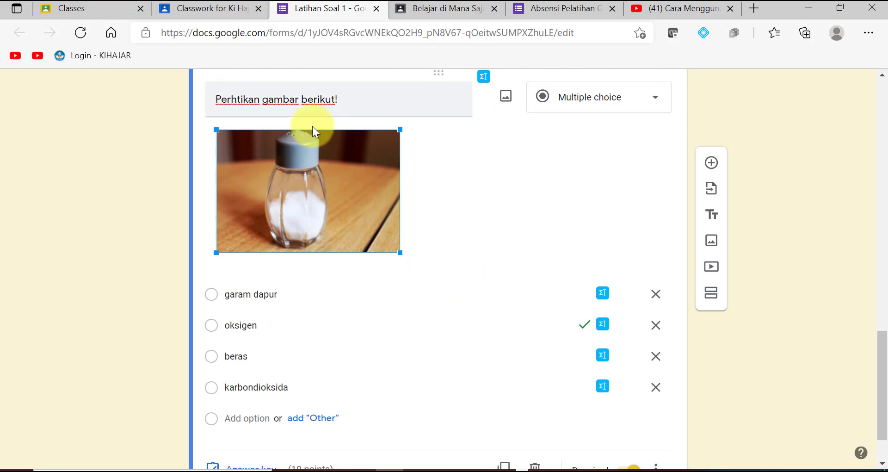
triple_click(348, 97)
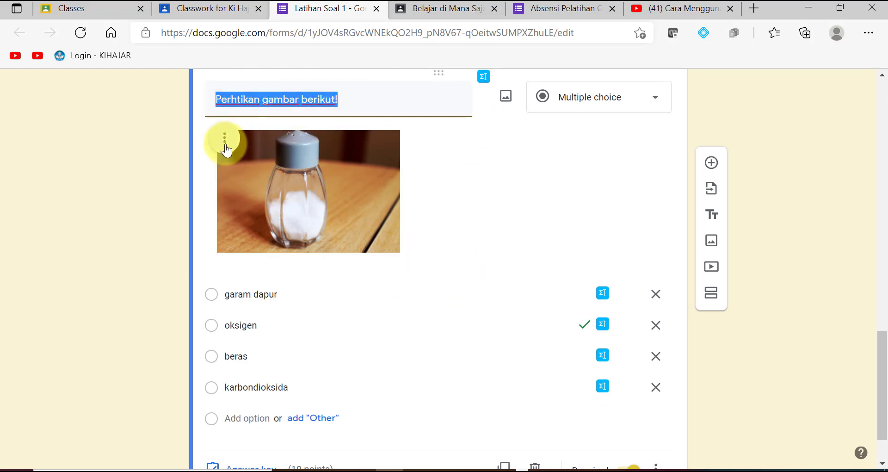
click(225, 139)
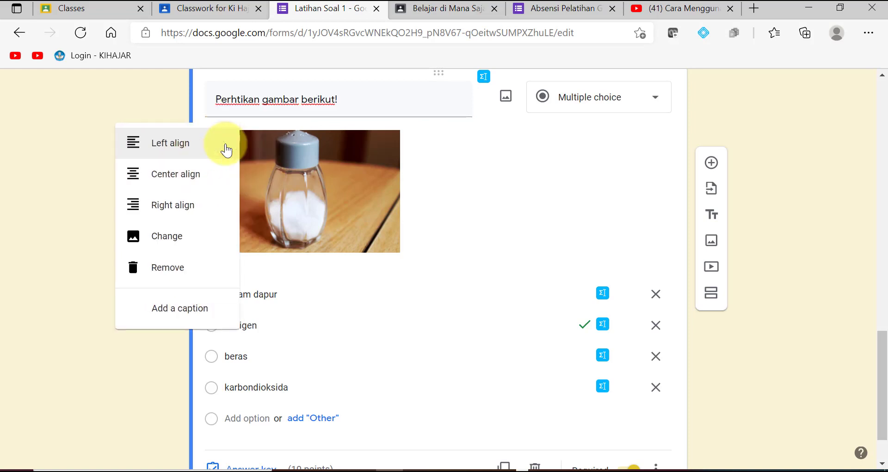
click(175, 309)
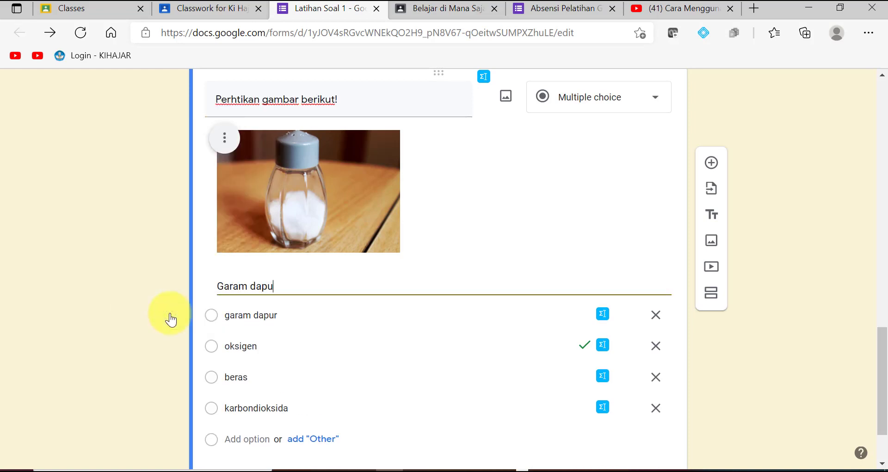
text(enyawa....)
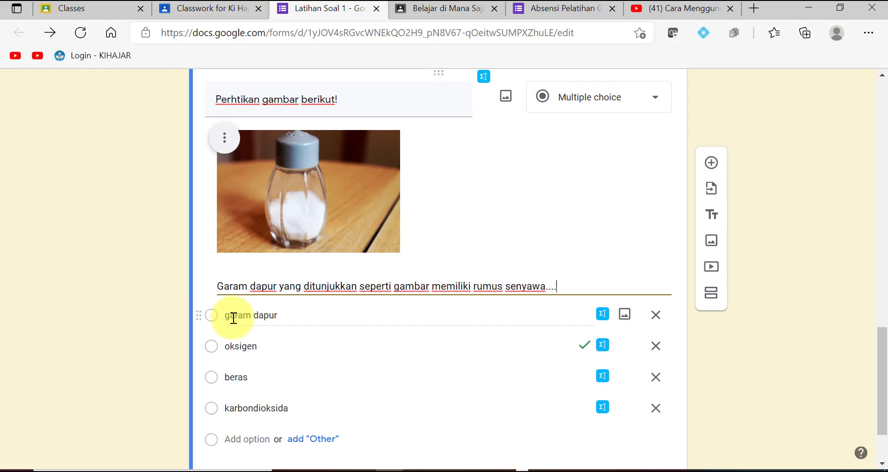
Replace the image question's four answer options with NaCl, nACl, nacl and NACL.
click(231, 316)
text(NaCl)
click(228, 346)
text(nACl)
click(228, 375)
text(nacl)
click(229, 407)
text(NACL)
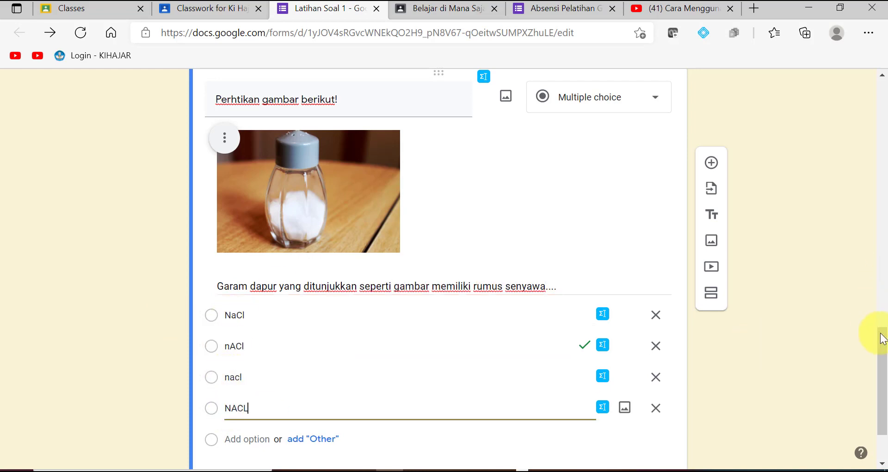
Make NaCl the only correct answer in the image question's answer key.
drag(881, 338, 877, 354)
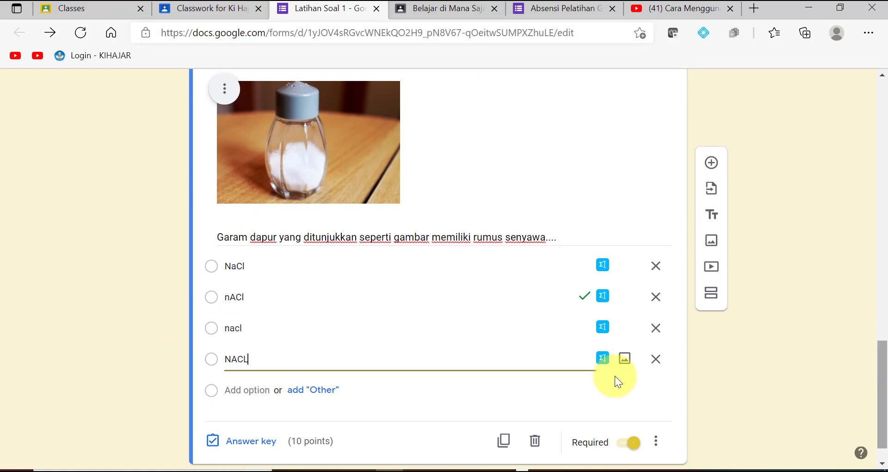
click(249, 446)
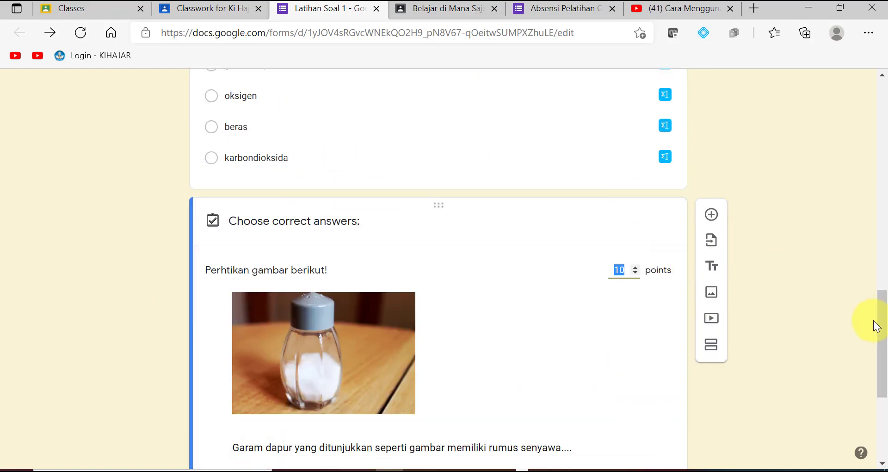
drag(881, 347, 878, 367)
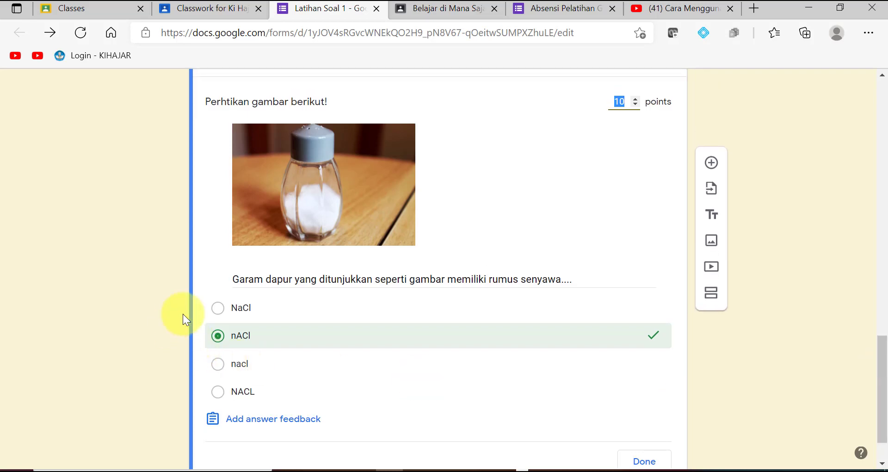
click(219, 313)
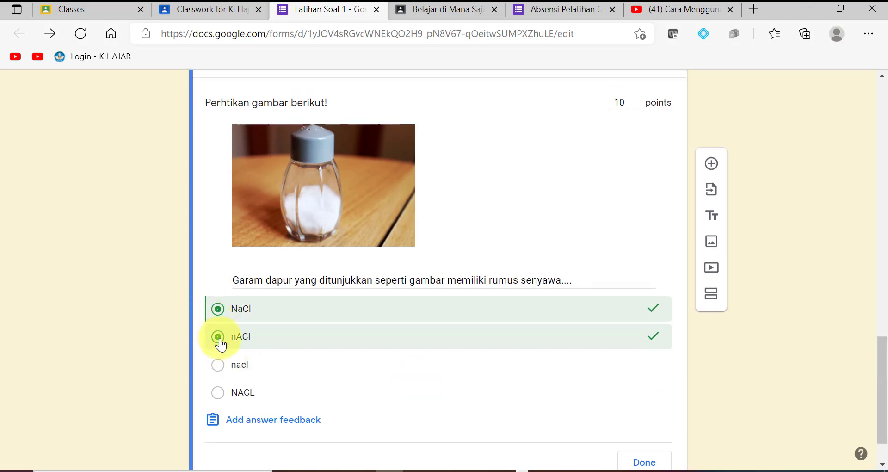
click(219, 340)
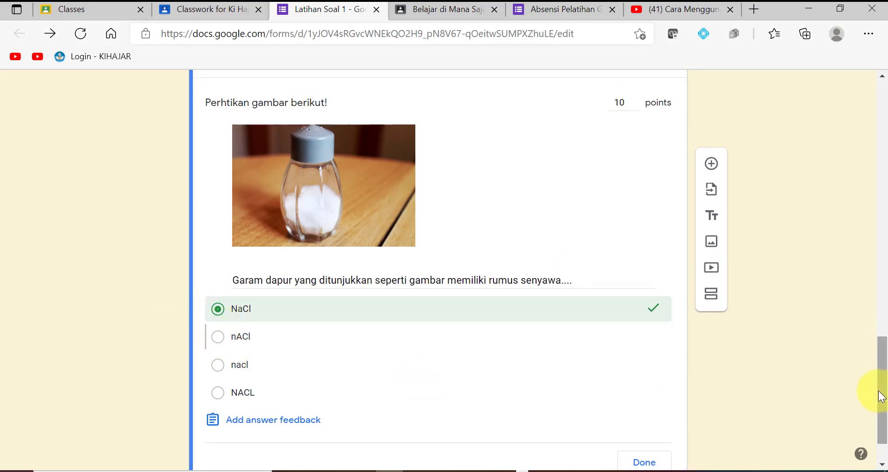
drag(881, 395, 881, 440)
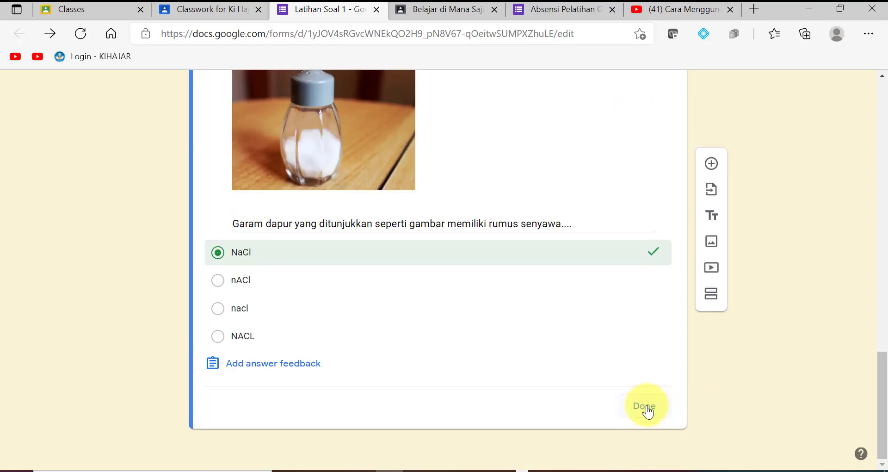
click(647, 411)
Start a question import, search the existing forms for "senyawa" and choose the form IPA - 7 SMP - REMEDIAL.
drag(878, 376, 876, 418)
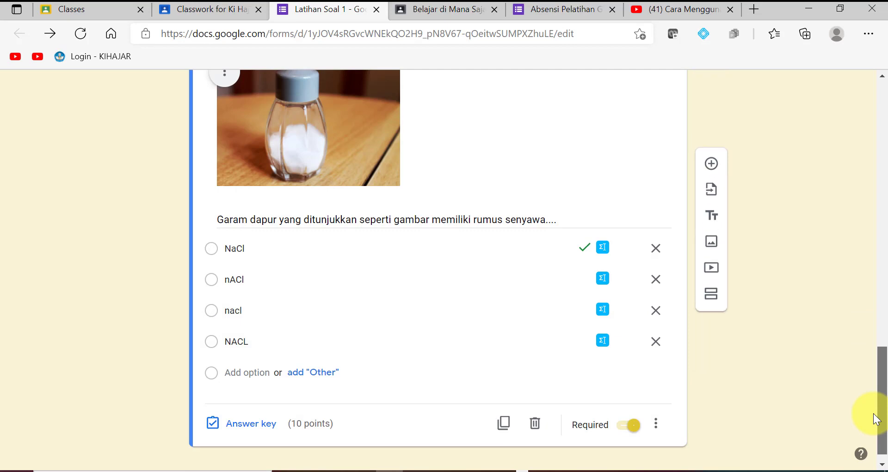
click(713, 197)
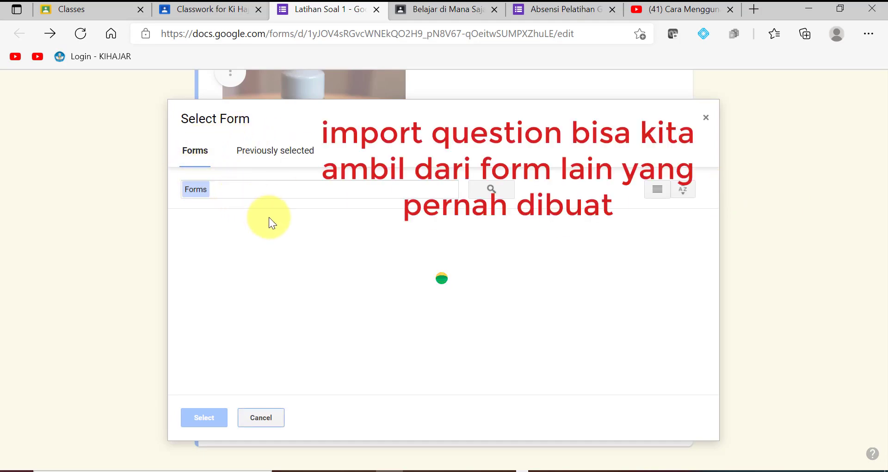
click(237, 189)
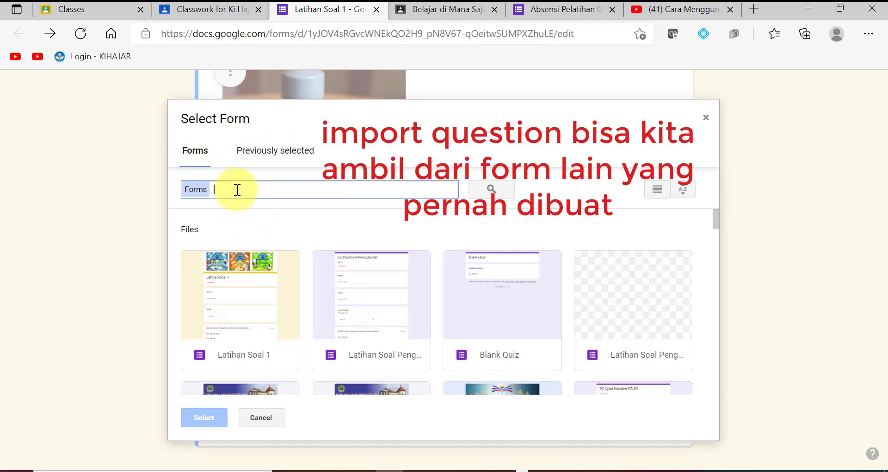
text(senyawa)
key(Return)
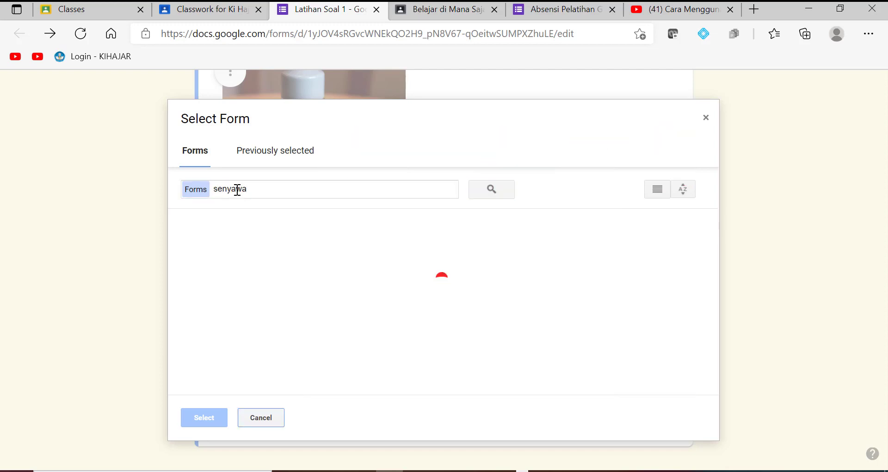
scroll(714, 296, down, 1)
scroll(715, 293, down, 1)
click(507, 335)
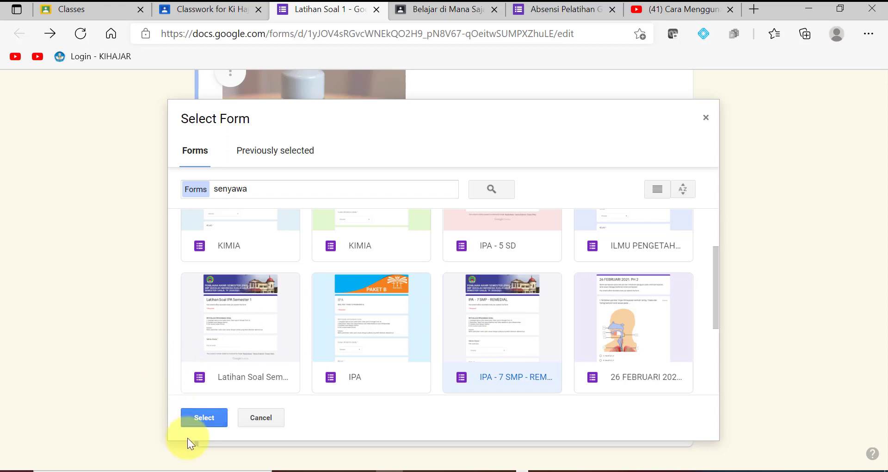
click(205, 416)
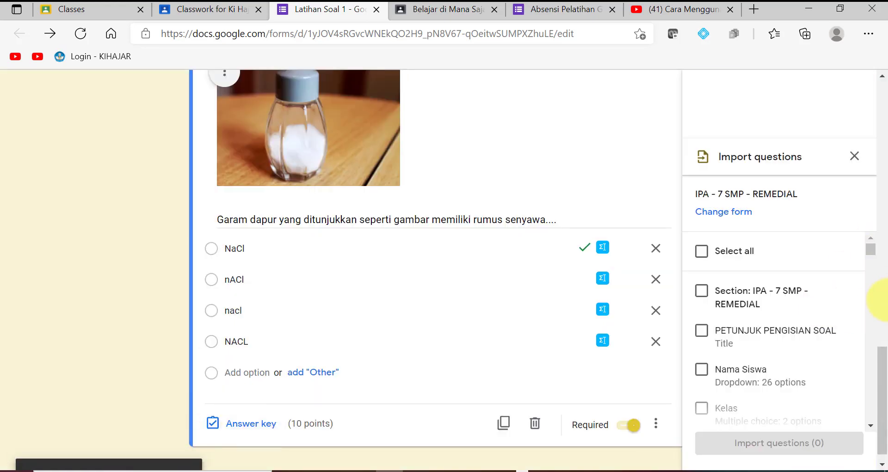
Import questions Soal 20, 21, 22, 24 and 25 from the chosen form.
drag(870, 246, 866, 345)
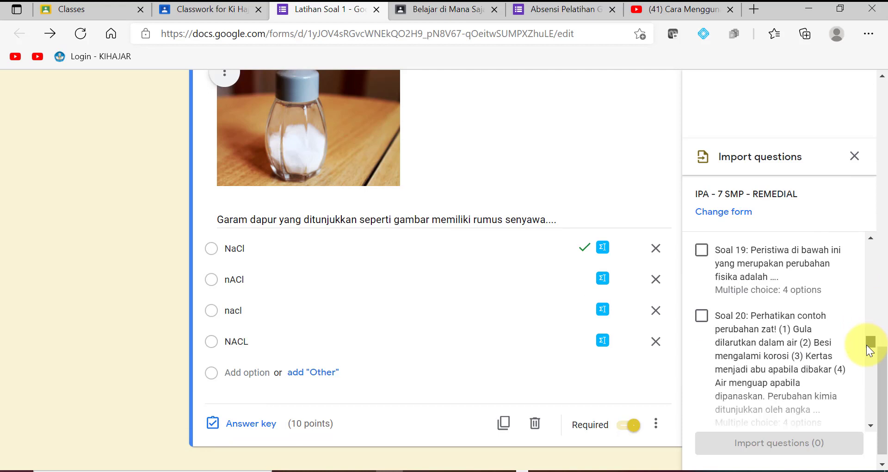
click(700, 316)
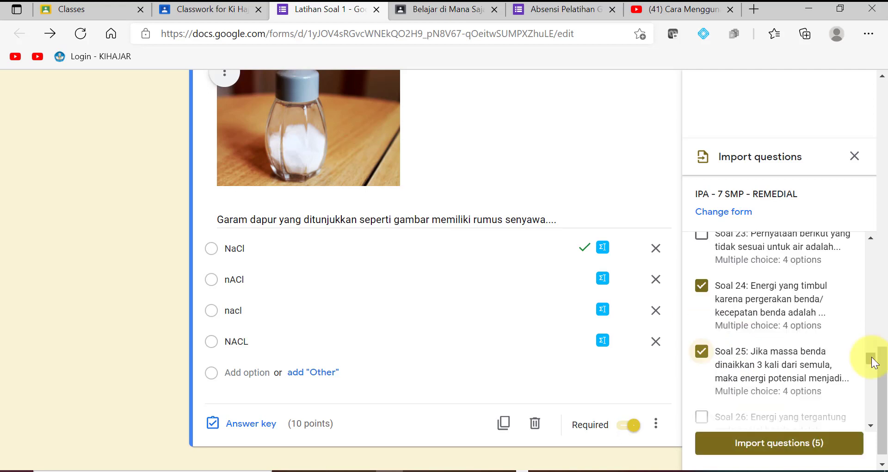
click(765, 445)
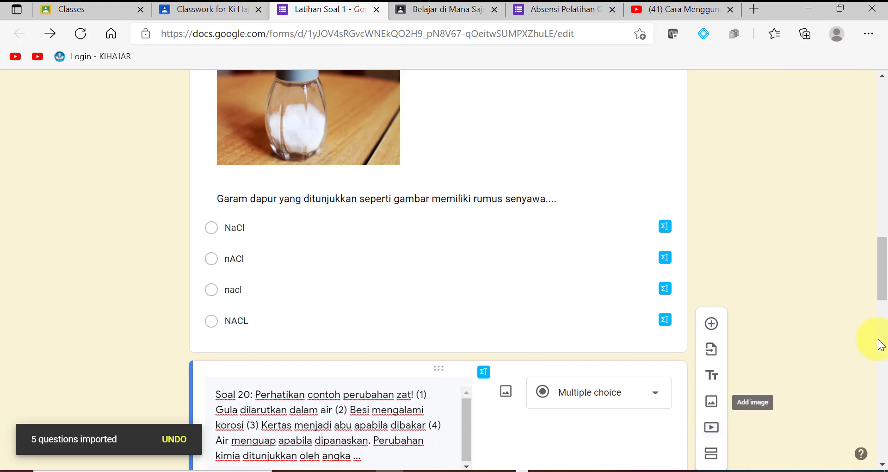
Remove the "Soal 20:" prefix from the first imported question so it starts with "Perhatikan contoh perubahan zat!".
drag(880, 287, 884, 318)
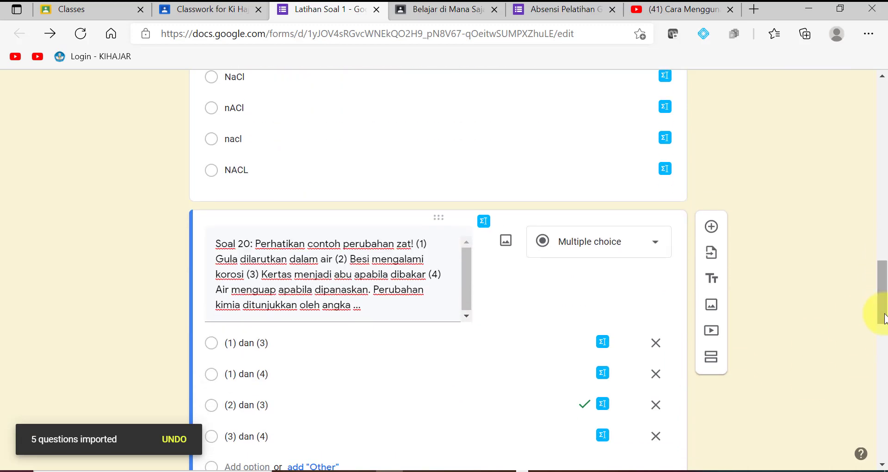
triple_click(257, 244)
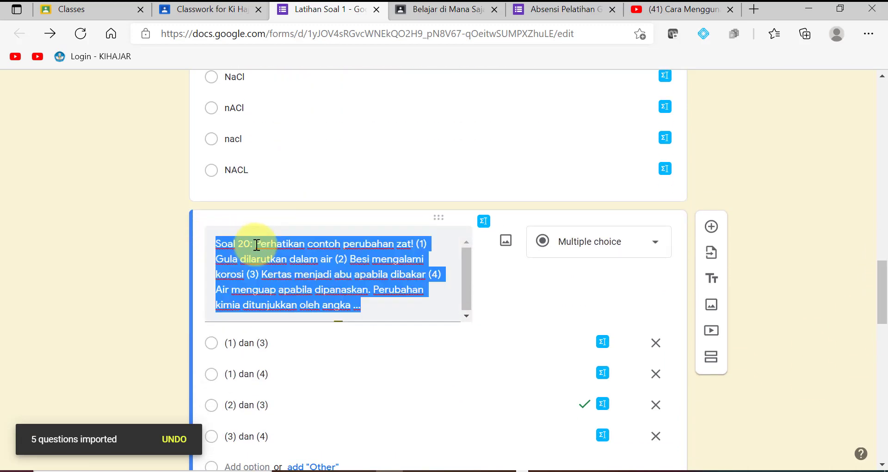
click(257, 244)
key(BackSpace)
key(BackSpace)
key(BackSpace)
key(BackSpace)
key(BackSpace)
key(BackSpace)
key(BackSpace)
key(BackSpace)
key(BackSpace)
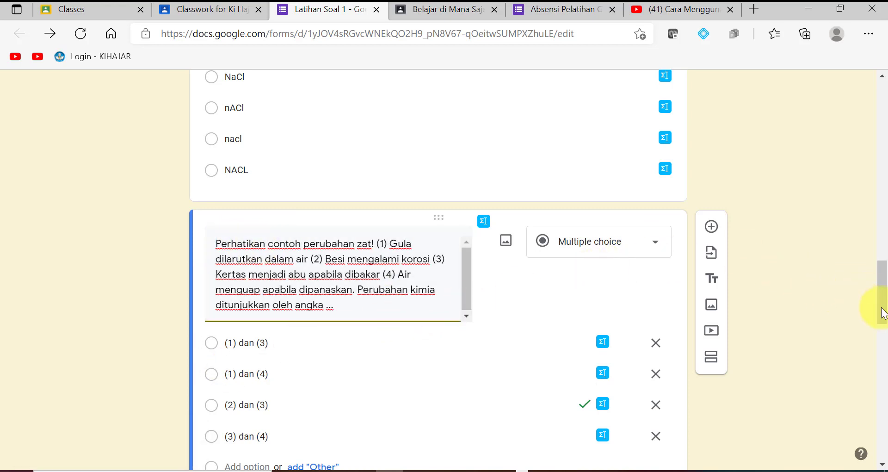
Set the perubahan zat question's score to 10 points in its answer key.
drag(881, 313, 881, 358)
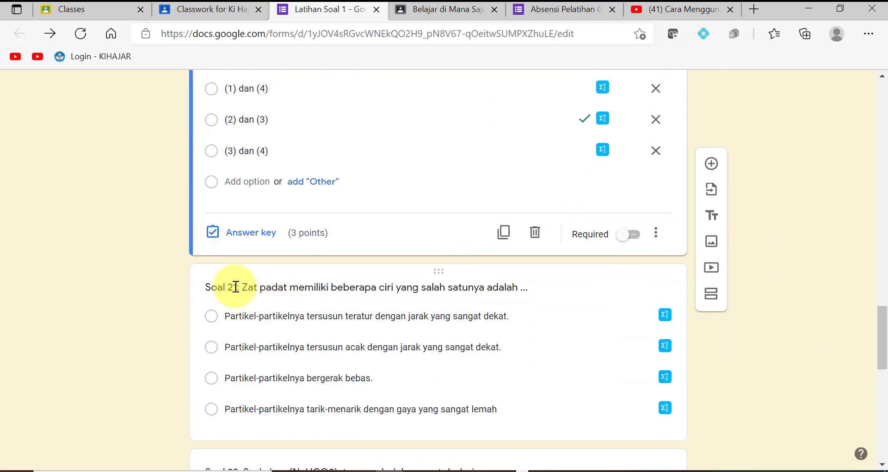
click(244, 237)
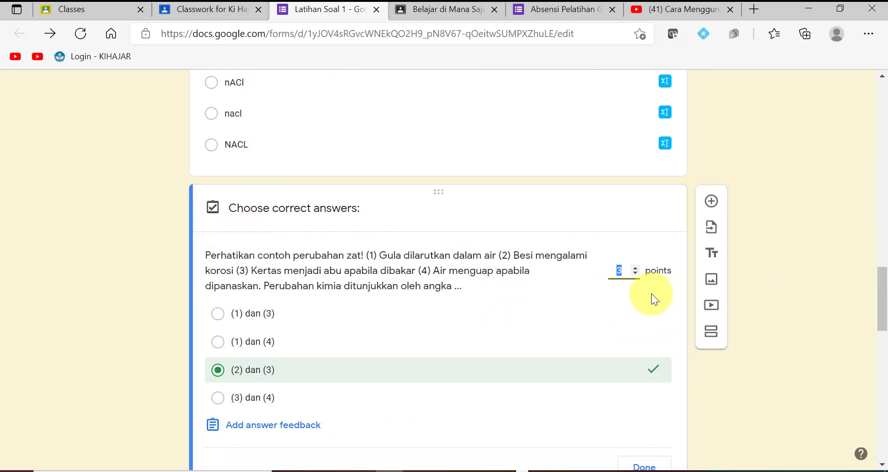
click(621, 268)
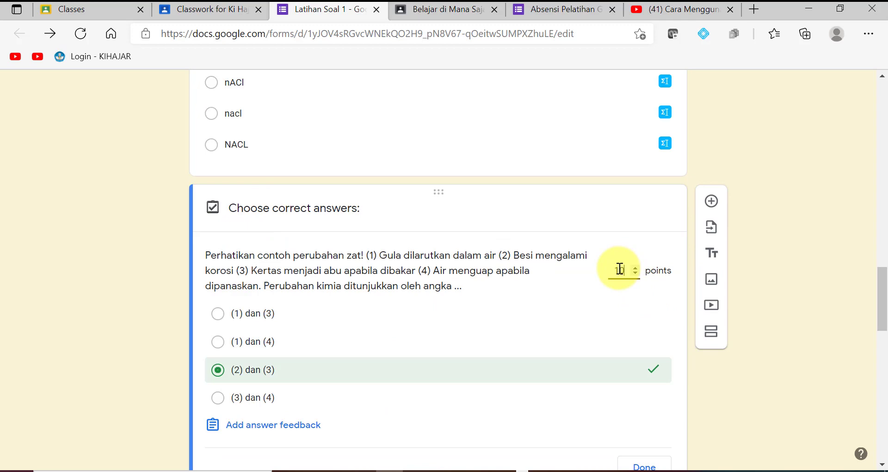
Remove the "Soal 21:" prefix from the second imported question so it starts with "Zat padat memiliki".
drag(882, 286, 883, 322)
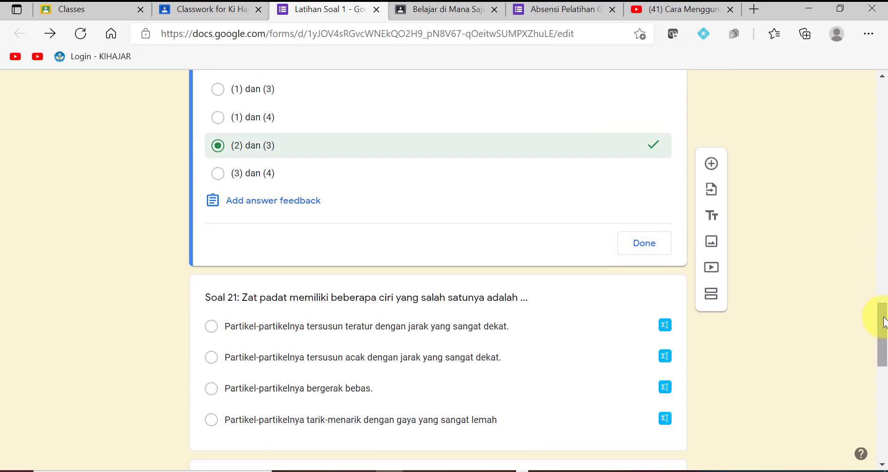
click(206, 301)
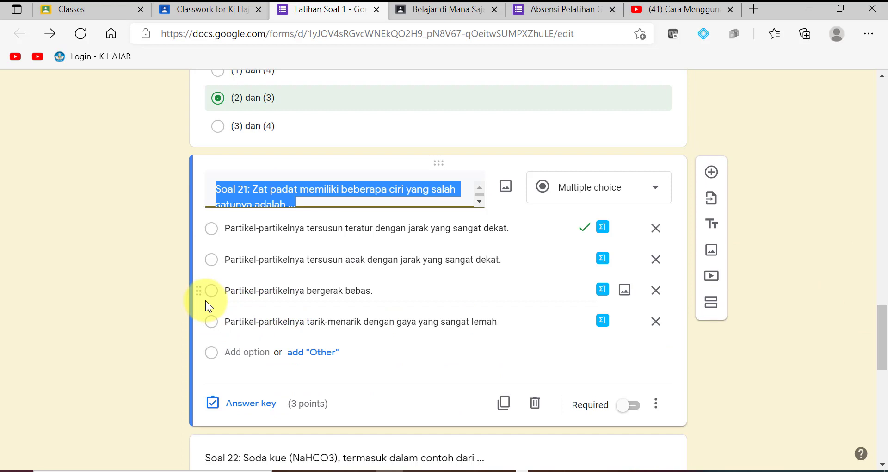
click(214, 190)
key(Delete)
key(Delete)
key(Delete)
key(Delete)
key(Delete)
key(Delete)
key(Delete)
key(Delete)
key(Delete)
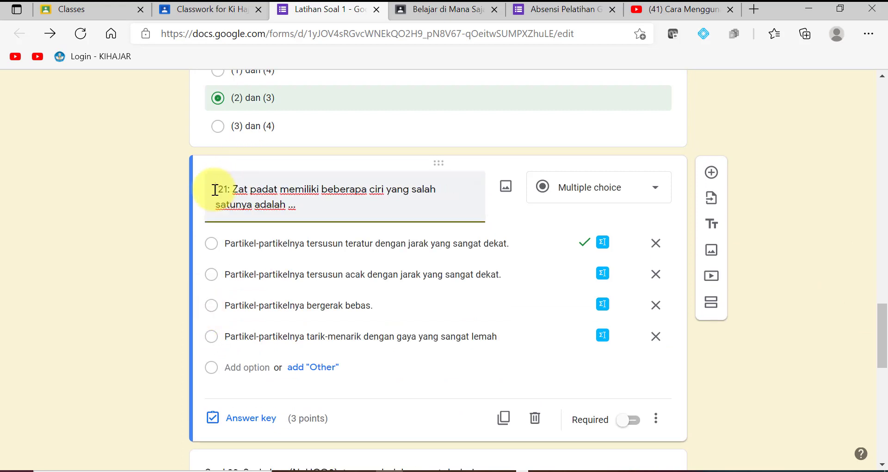
Set the Zat padat question's score to 10 points in its answer key and make the question required.
click(252, 418)
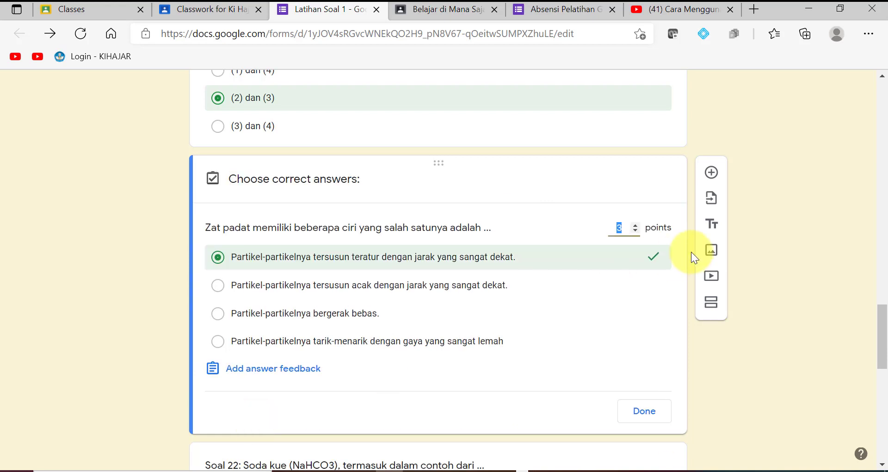
text(10)
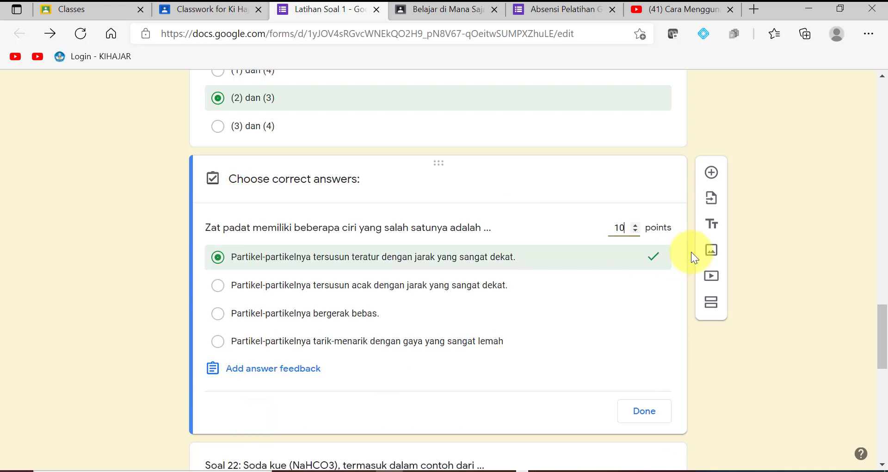
click(642, 416)
click(633, 422)
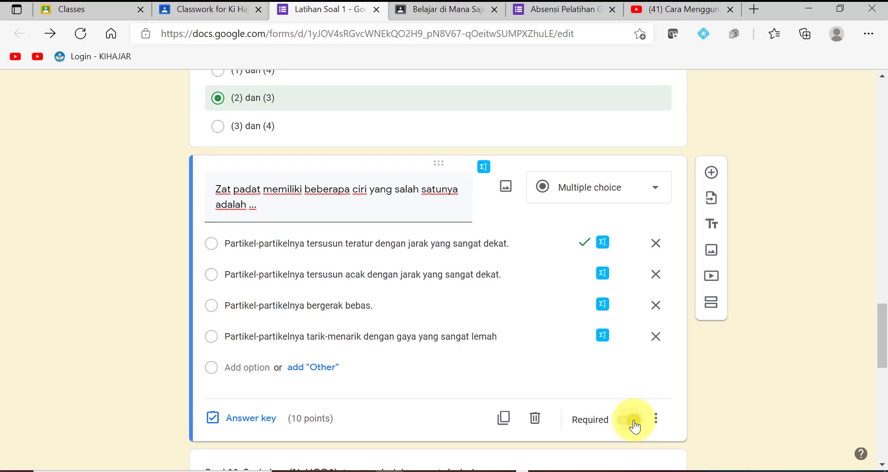
drag(881, 338, 880, 283)
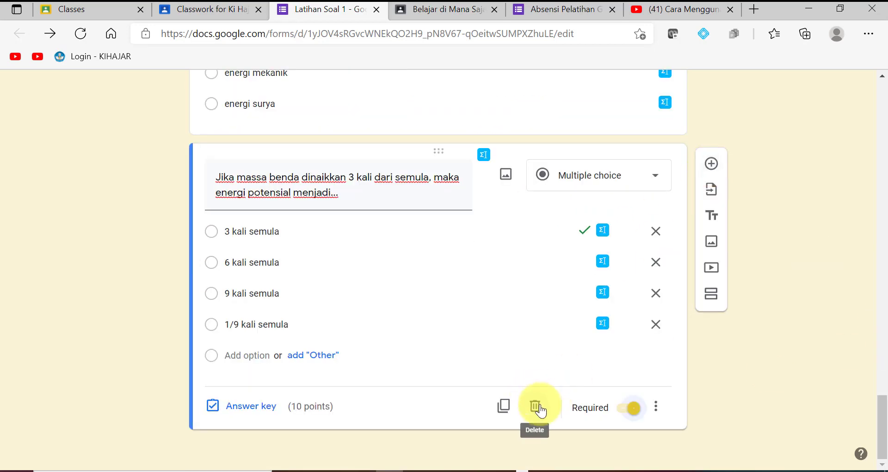
Duplicate the "Jika massa benda" question and insert the first YouTube video found by searching "menghitung massa jenis batu di sikl".
click(504, 407)
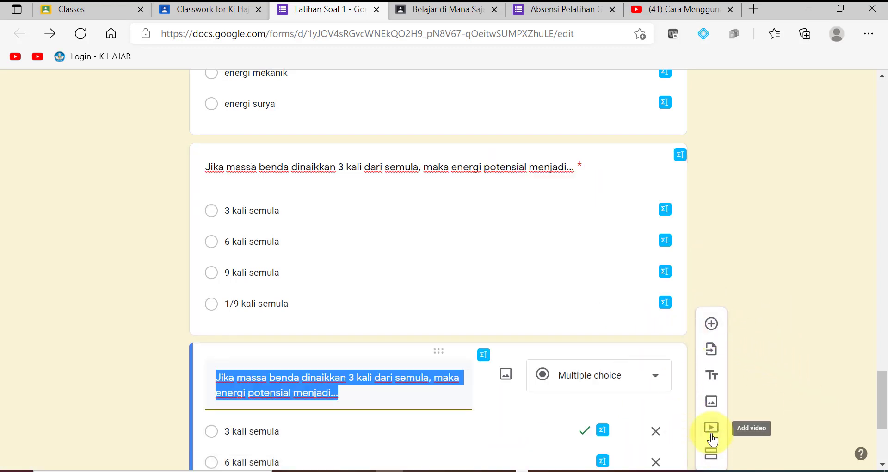
click(711, 437)
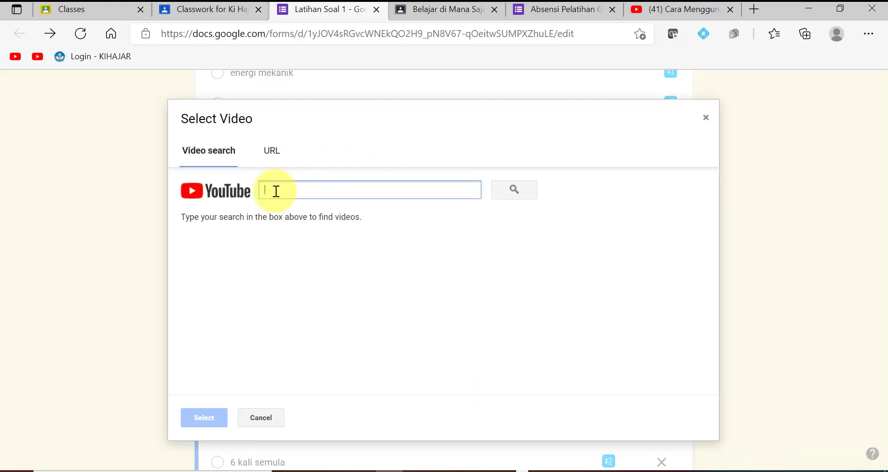
text(menghitung massa jenis)
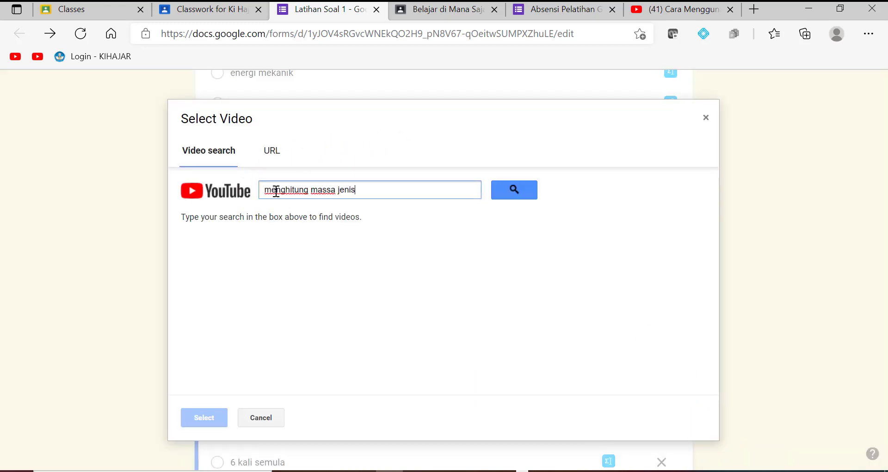
text( batu di sikl)
key(Return)
click(331, 251)
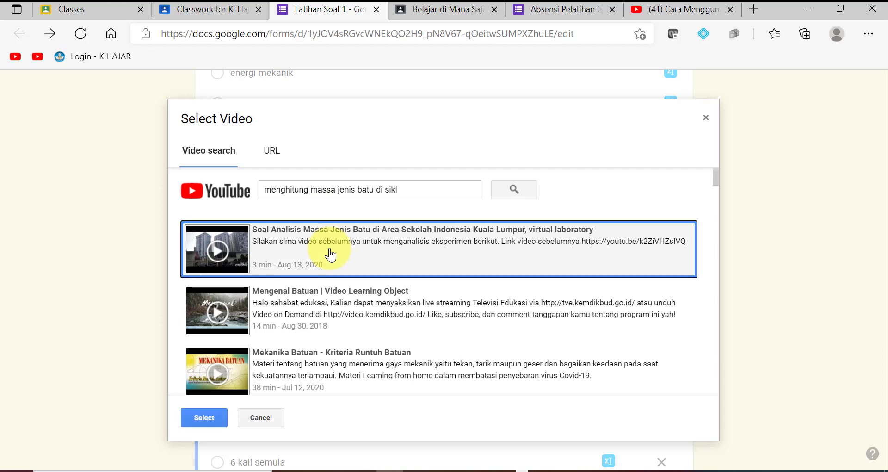
click(204, 417)
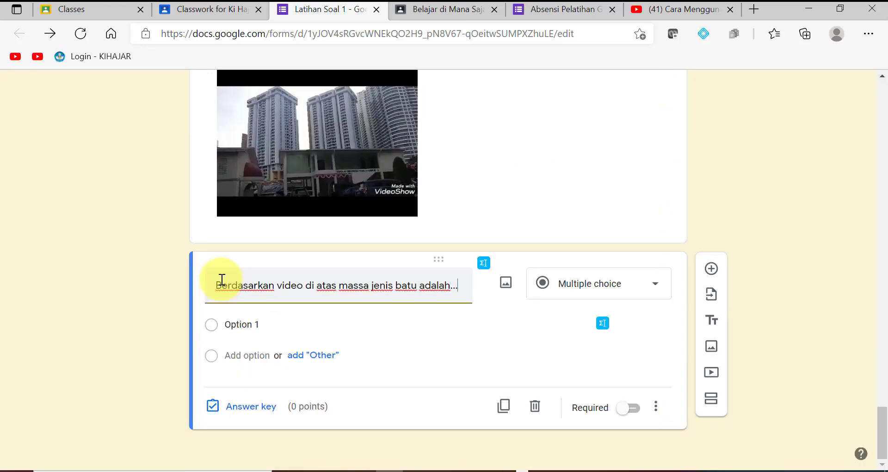
Give the video-based massa jenis question the options 2,5, 3,5, 1,25 and 3,0, mark 1,25 correct for 10 points and make it required.
click(234, 323)
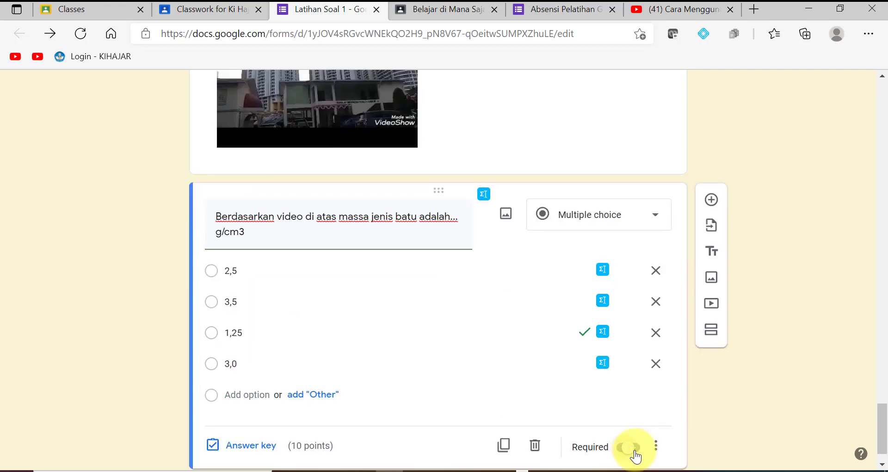
click(630, 447)
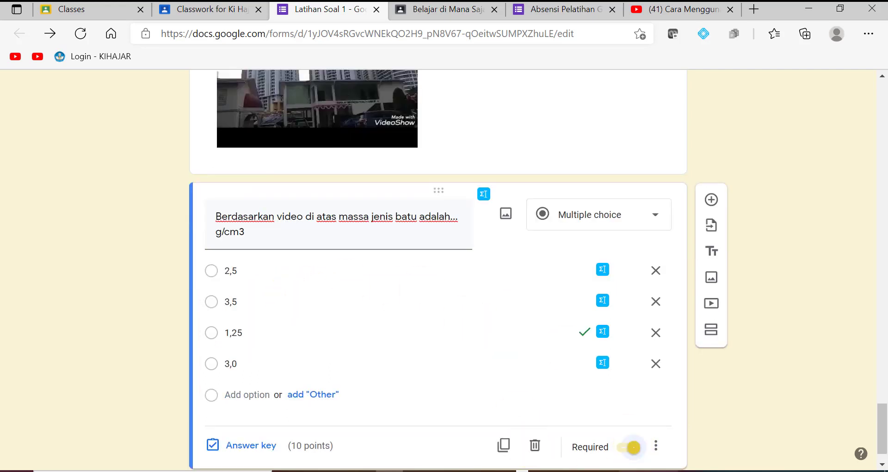
click(656, 448)
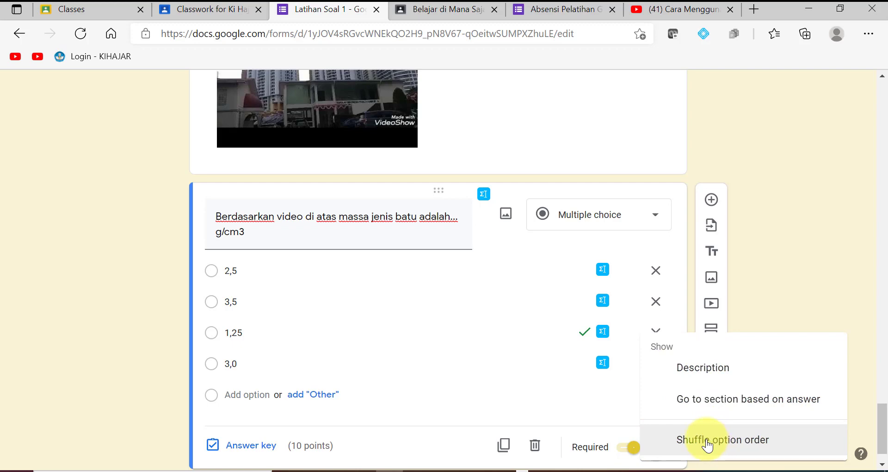
Limit the form to 1 response and set its confirmation message to "Jawaban kamu sudah direkam".
drag(882, 418, 877, 301)
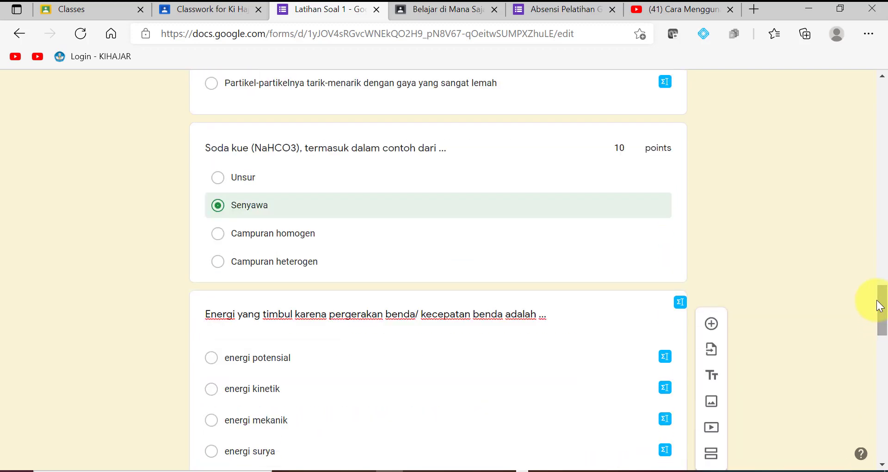
key(alt+Left)
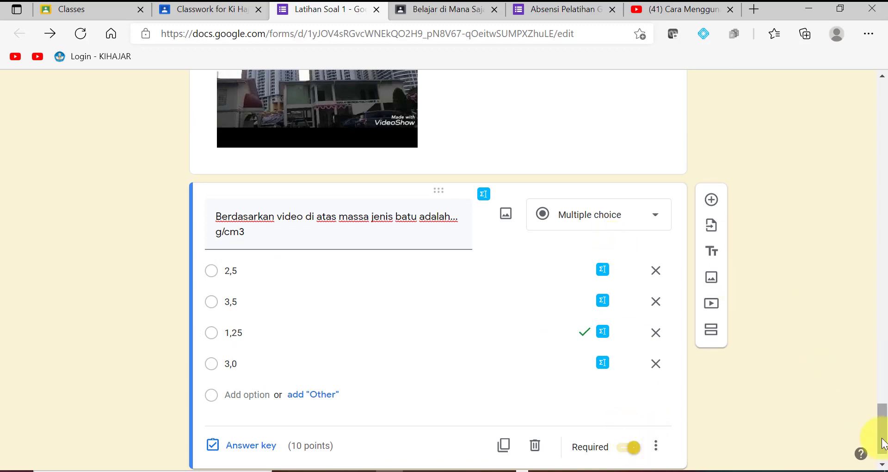
drag(881, 443, 884, 92)
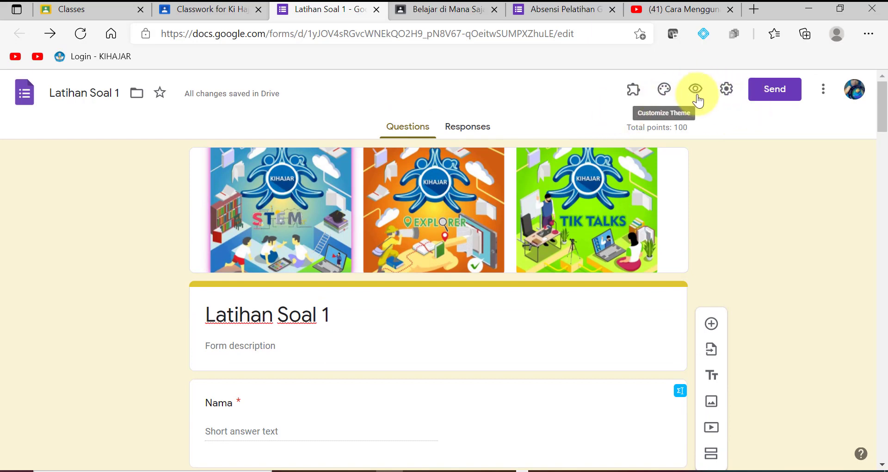
click(725, 91)
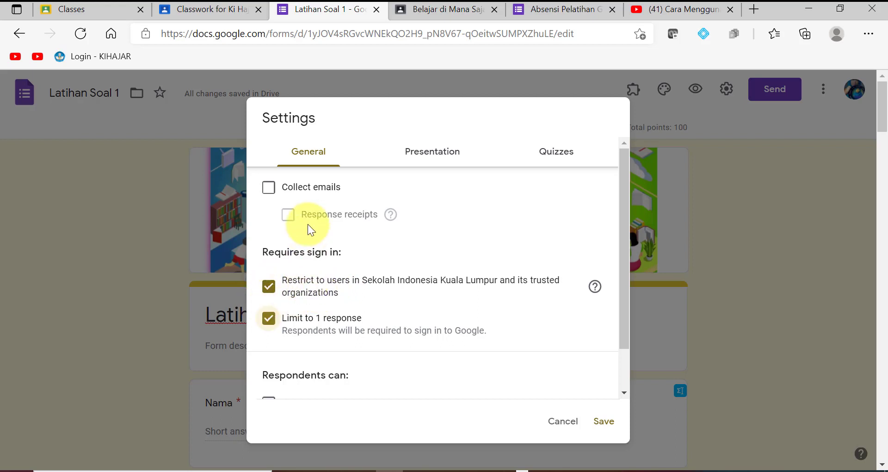
click(422, 155)
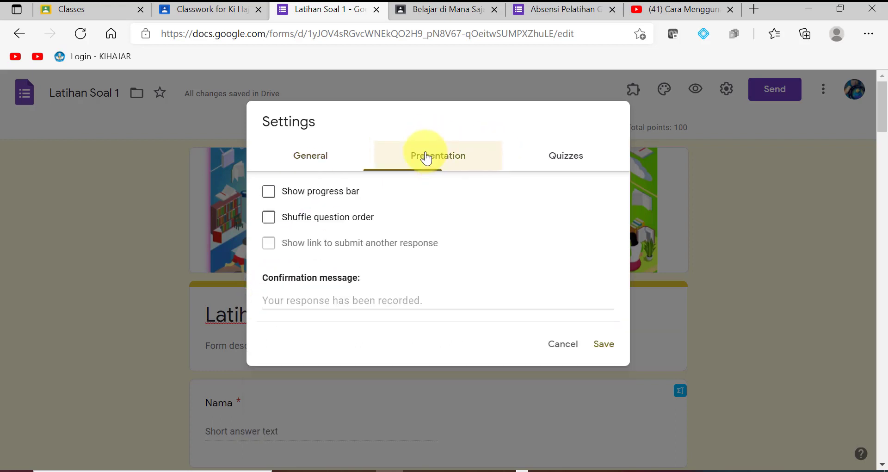
click(268, 307)
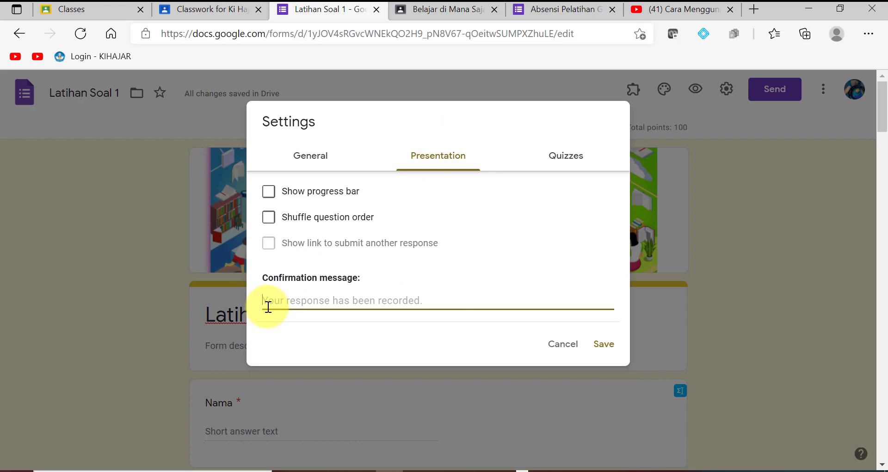
text(Jawaban kamu sudah dire)
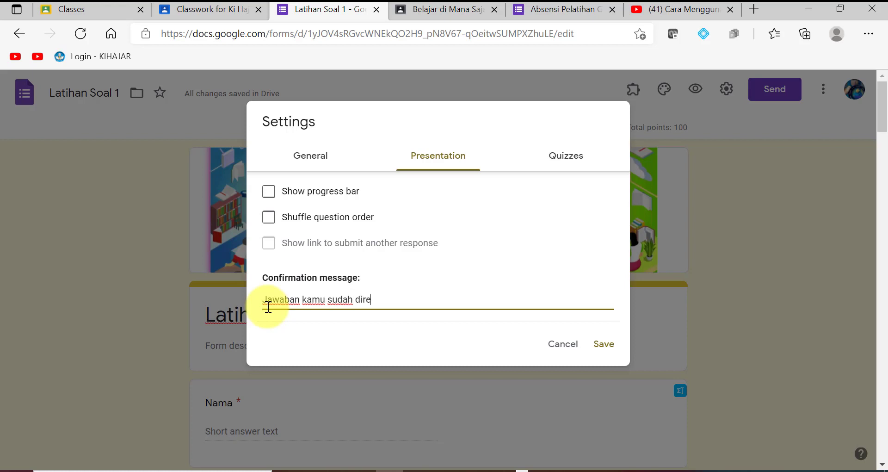
text(kam)
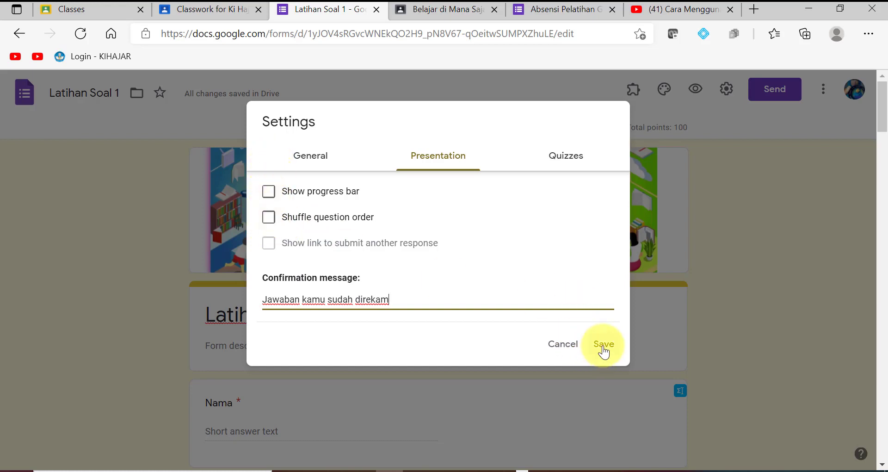
Let respondents see missed questions, correct answers and point values in the quiz options, and save the form settings.
click(567, 160)
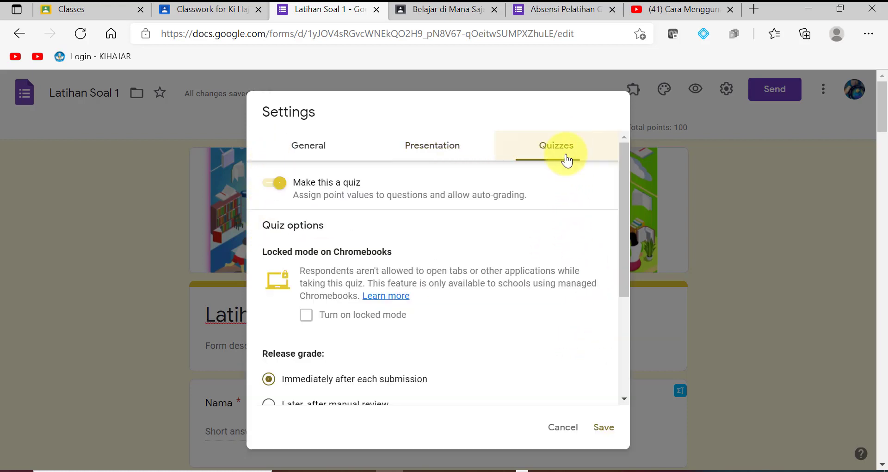
drag(619, 224, 623, 301)
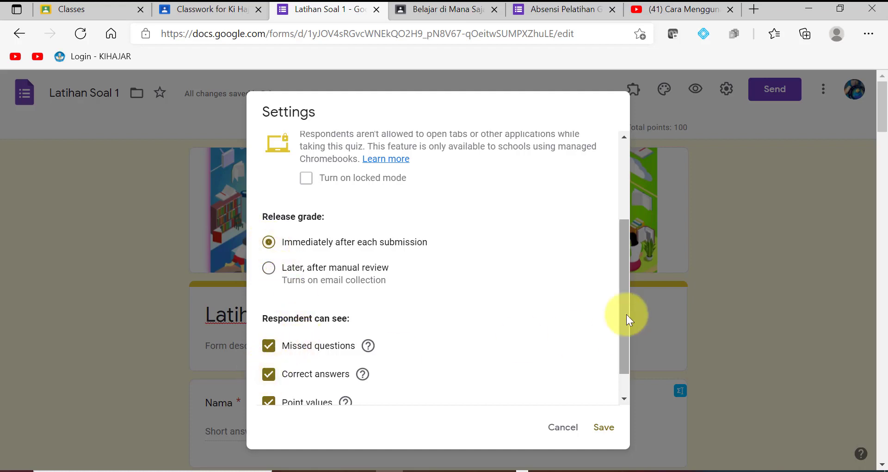
drag(623, 320, 625, 391)
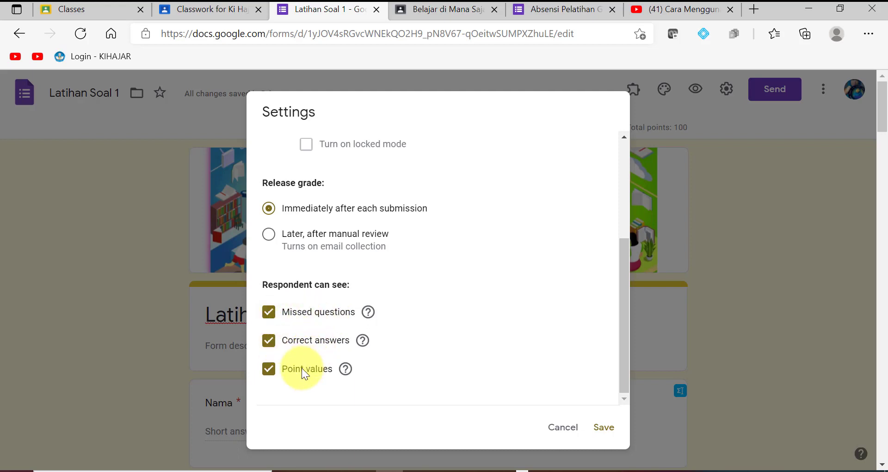
click(271, 312)
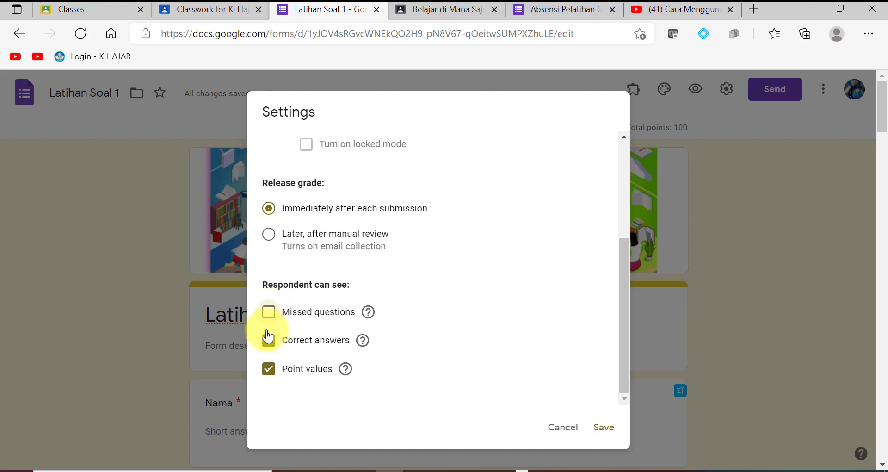
click(270, 372)
click(269, 314)
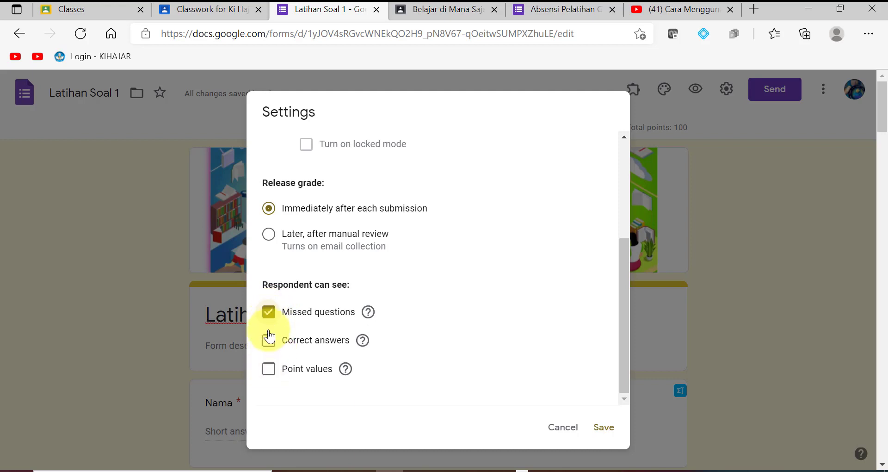
click(268, 344)
click(267, 368)
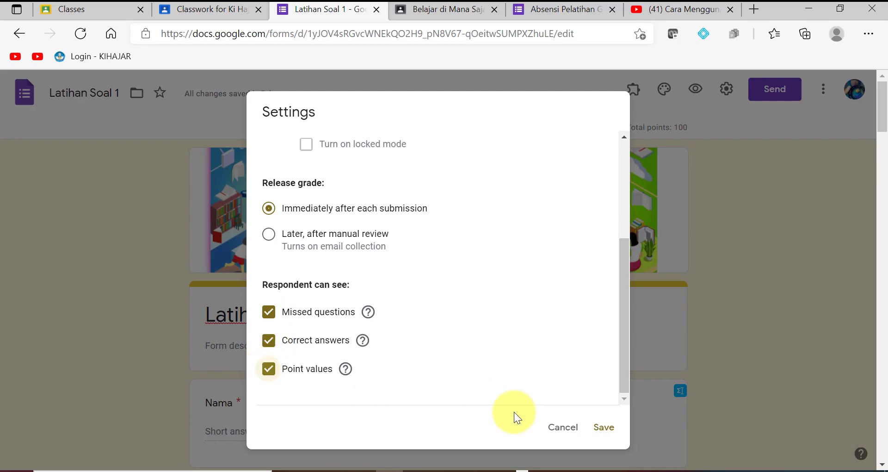
click(600, 431)
Make the "Energi yang timbul karena pergerakan benda" question required and change its type to Checkboxes.
scroll(879, 131, down, 5)
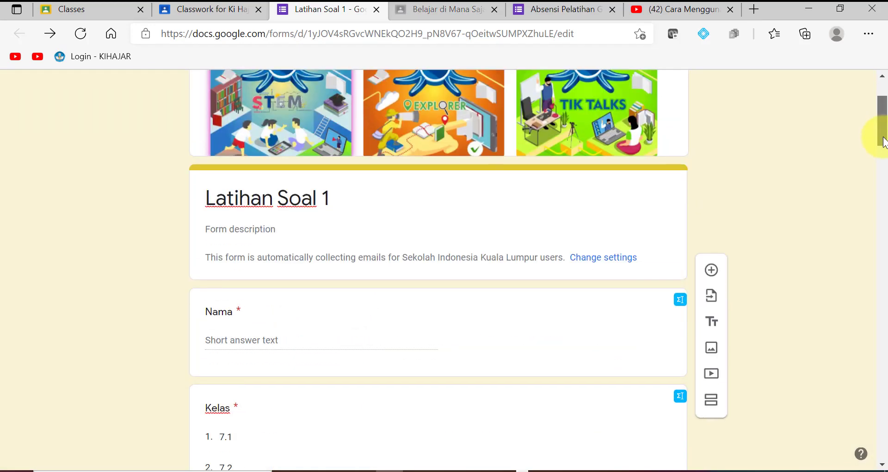
scroll(884, 178, down, 8)
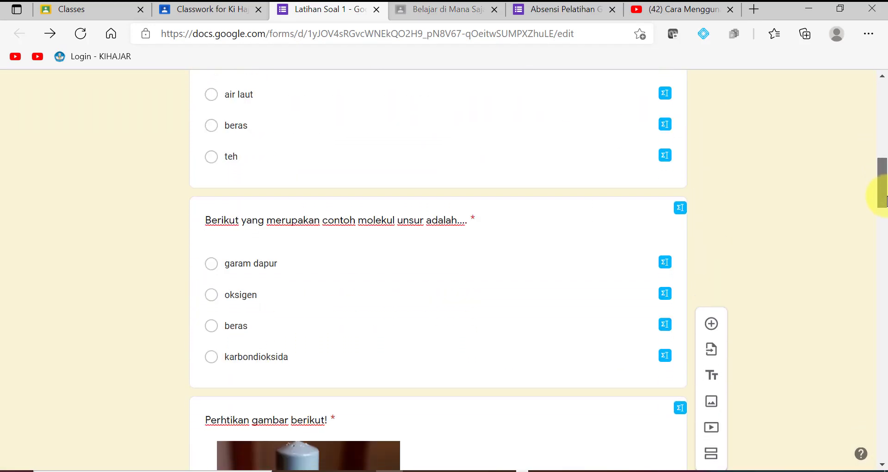
scroll(884, 180, up, 3)
drag(884, 180, 881, 318)
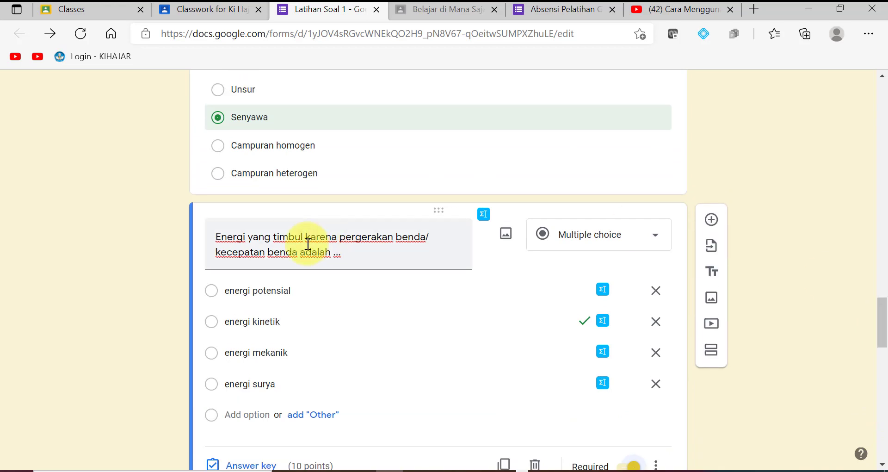
click(653, 236)
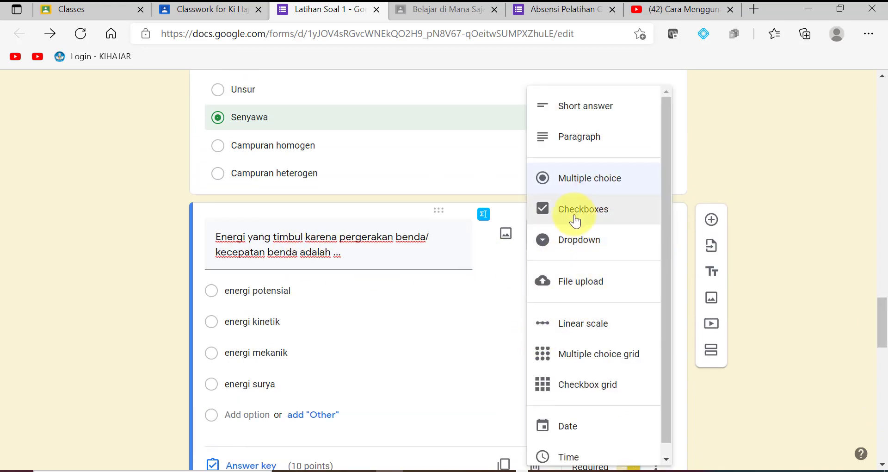
click(575, 221)
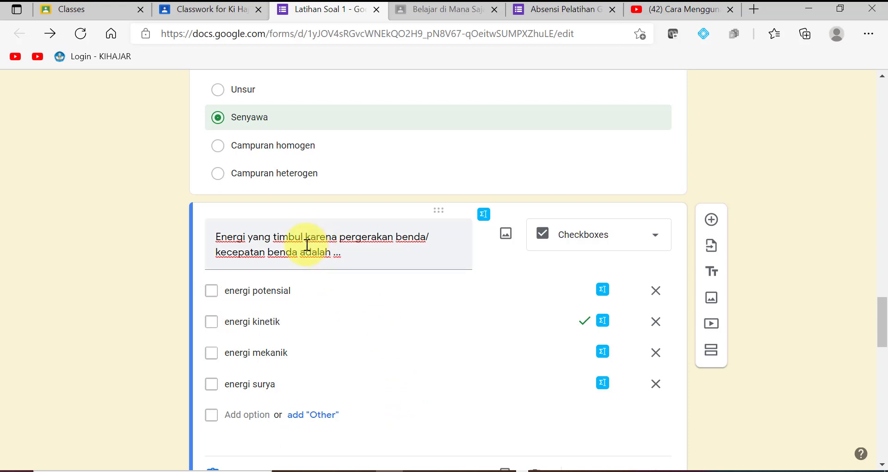
Replace the checkbox question's text with "Faktor yang mempengaruhi energi potensial adalah...".
triple_click(217, 234)
text(ah)
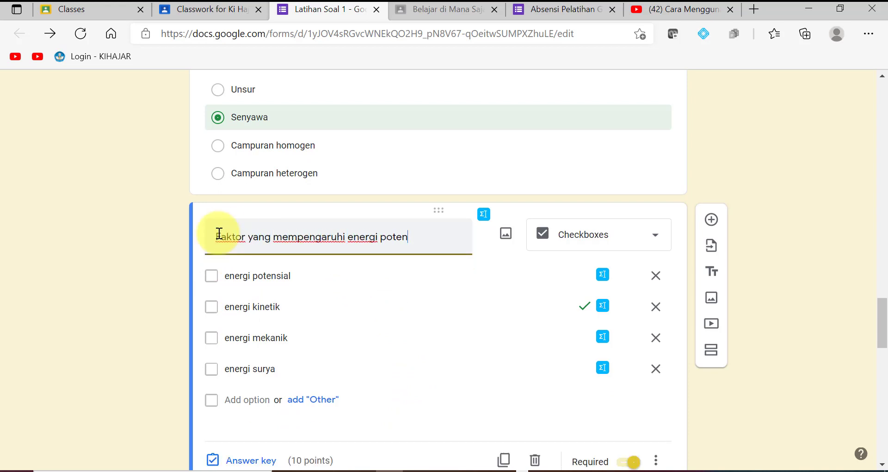
text(...)
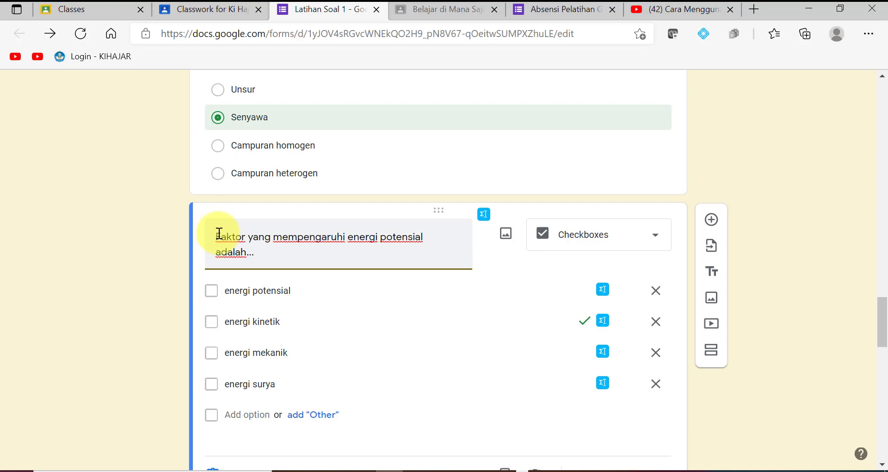
Replace the energi potensial question's four options with massa, ketinggian benda, gravitasi and kecepatan.
click(226, 291)
text(massa)
click(224, 319)
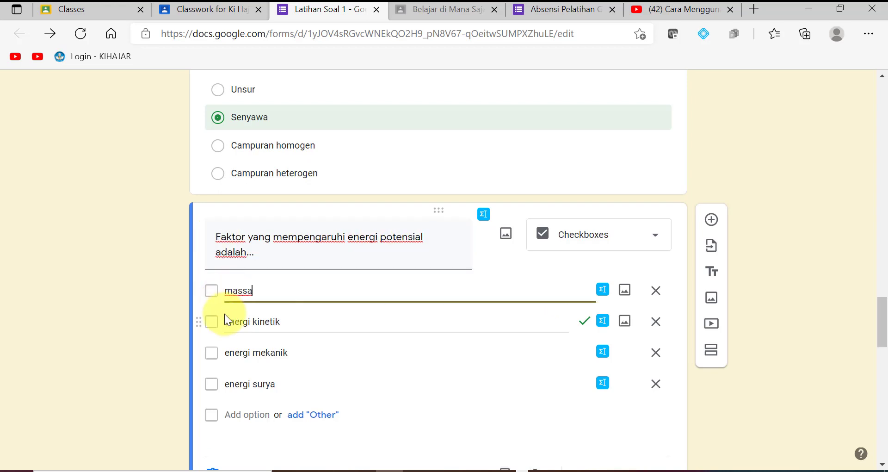
text(ketinggian benda)
click(224, 352)
text(gravitasi)
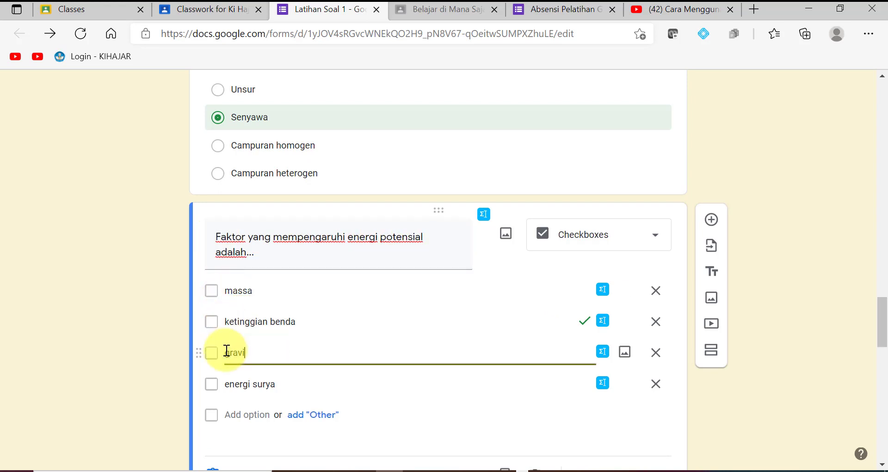
click(226, 384)
text(Kece)
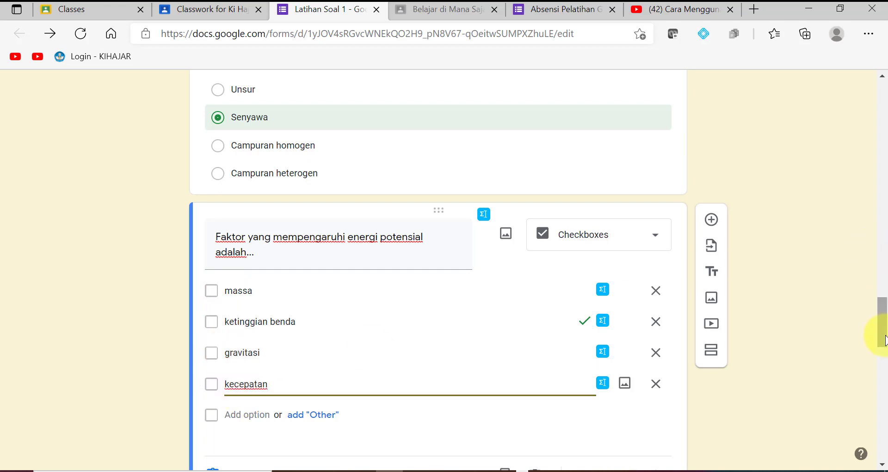
Mark massa and gravitasi as additional correct answers in the energi potensial question's answer key.
scroll(883, 338, down, 2)
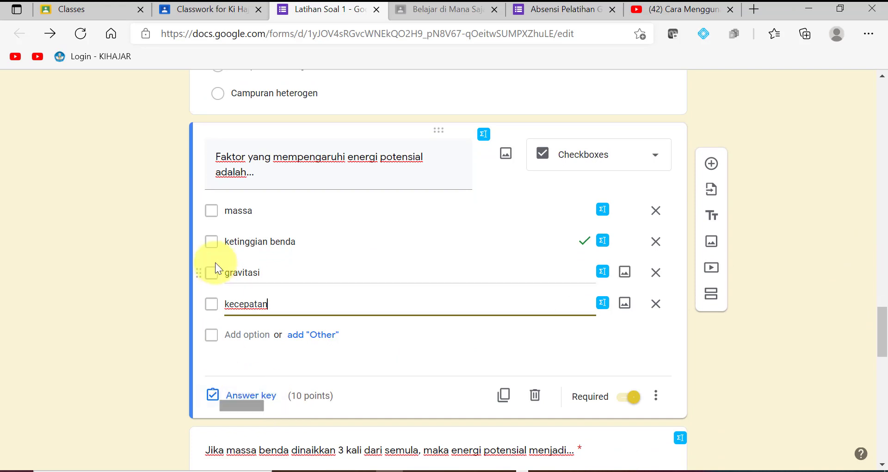
click(213, 209)
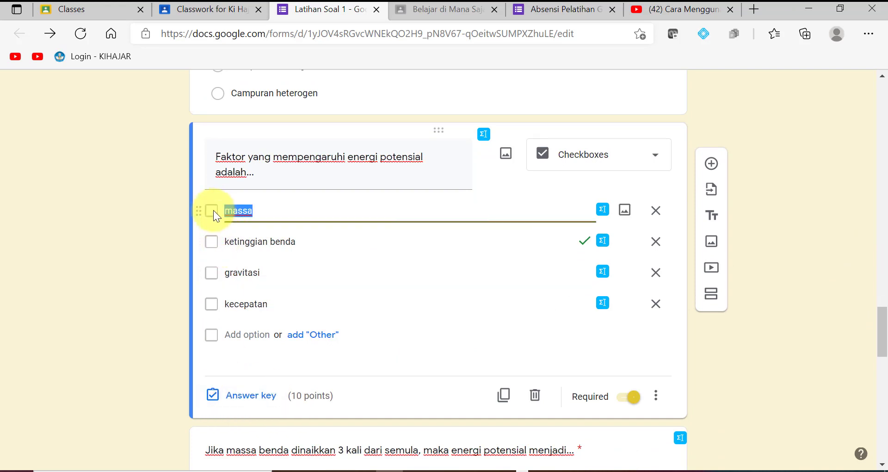
click(254, 408)
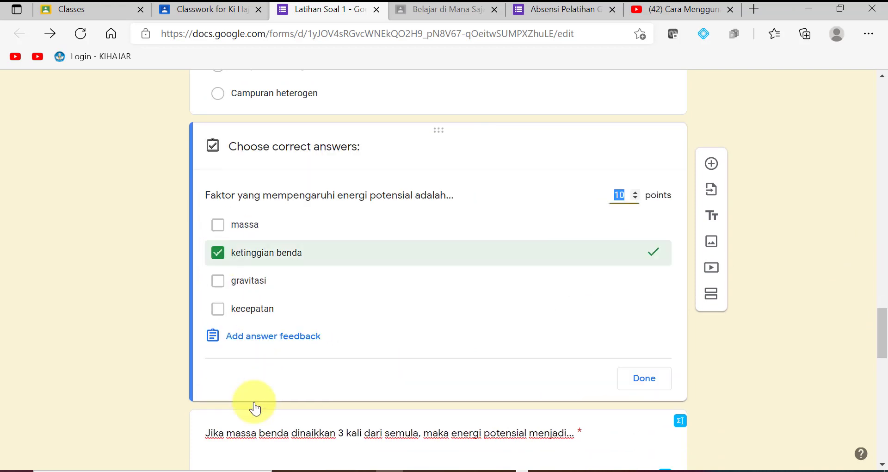
click(218, 226)
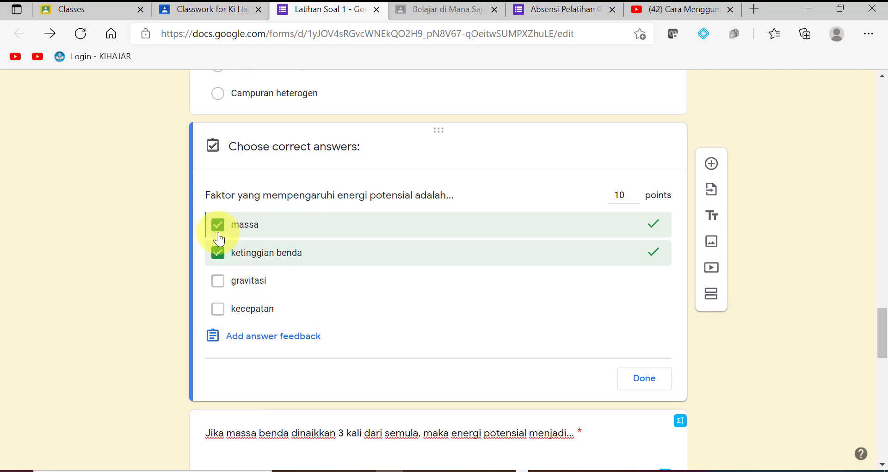
click(218, 282)
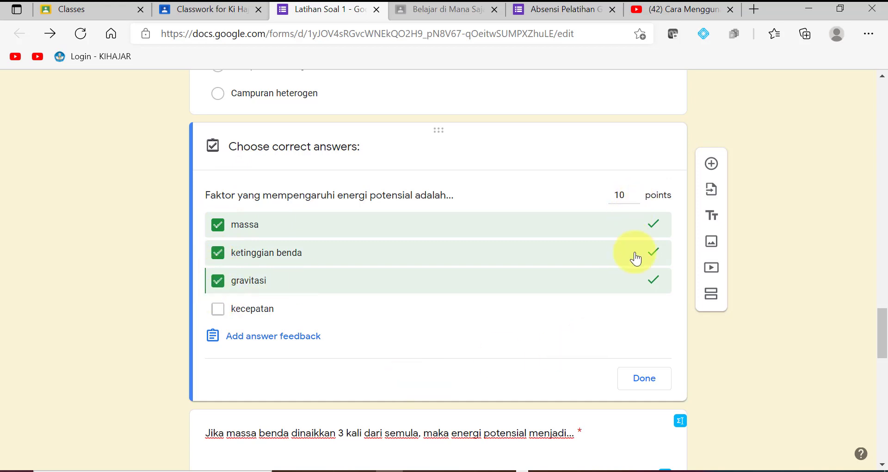
click(635, 379)
Switch to Google Classroom, reload the Classwork page, and move the "Latihan Soal Bab 1" draft to the beginning of the INTERMEDIET topic.
drag(881, 329, 882, 101)
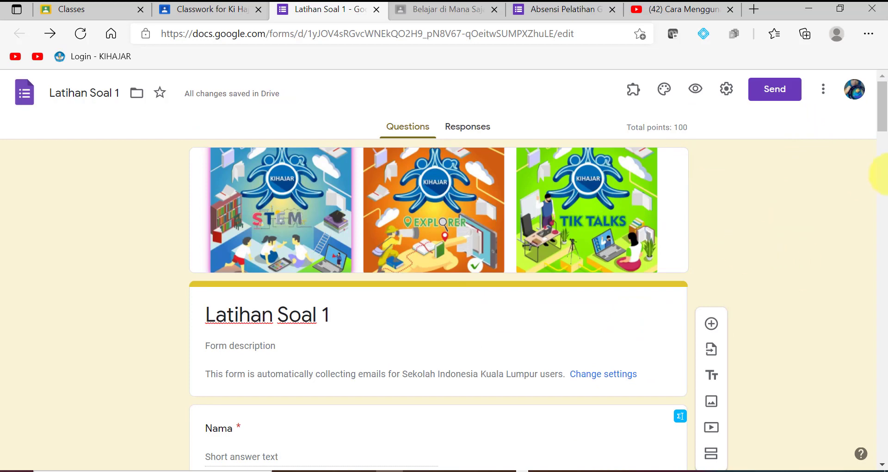
click(215, 10)
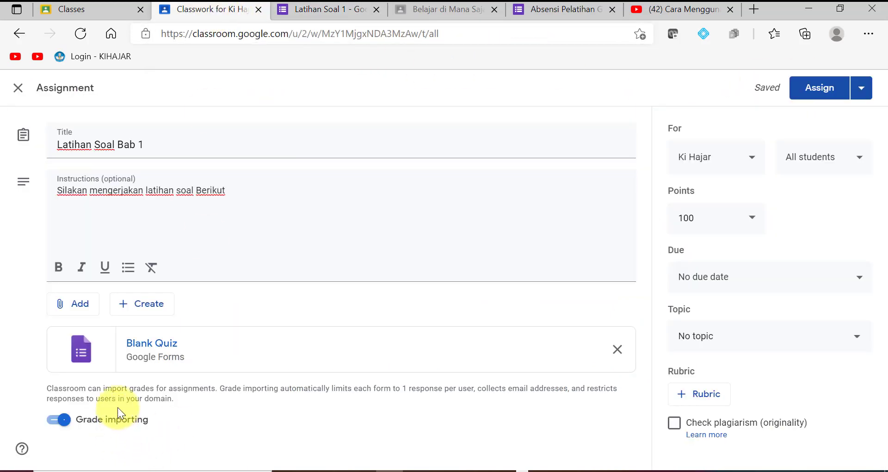
click(81, 36)
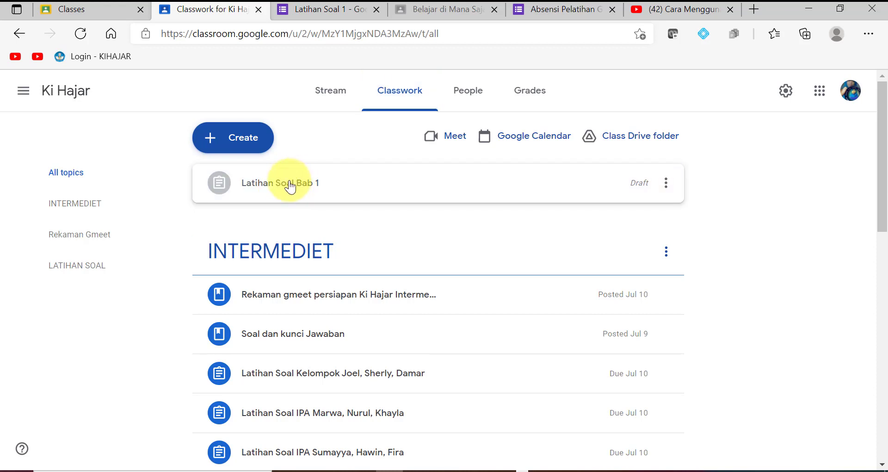
drag(290, 187, 299, 252)
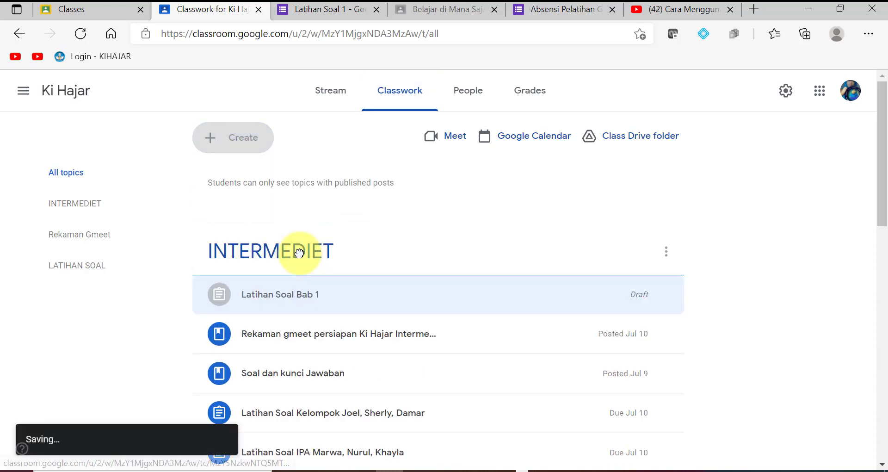
Reopen the "Latihan Soal Bab 1" draft for editing and deselect the PAKET B class so only Ki Hajar receives it.
click(310, 301)
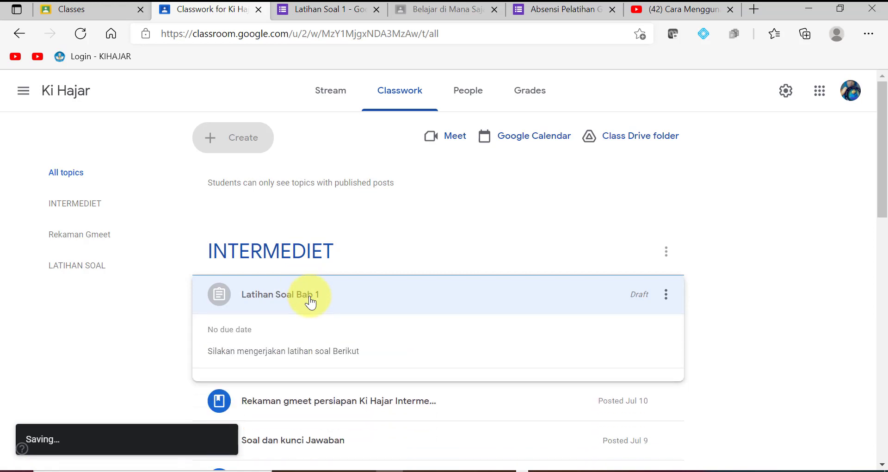
click(668, 233)
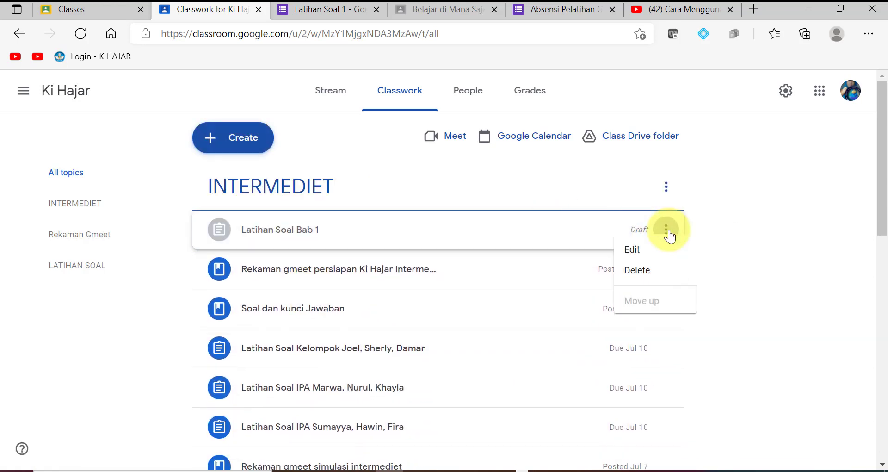
click(615, 258)
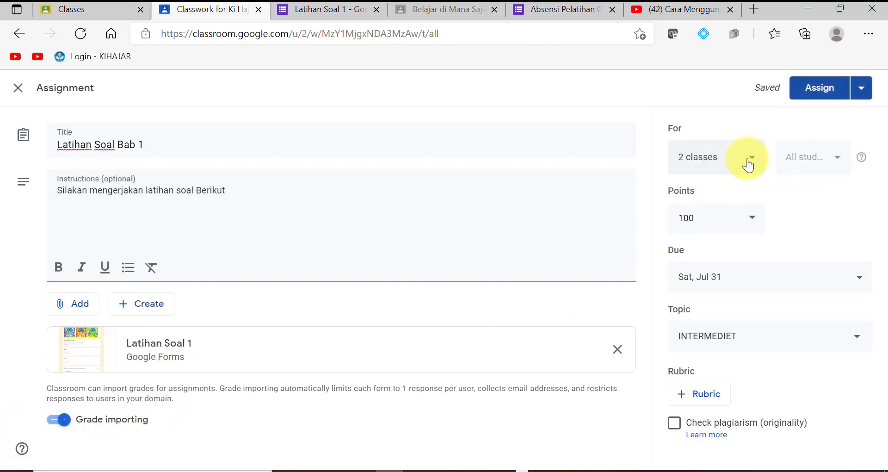
click(748, 160)
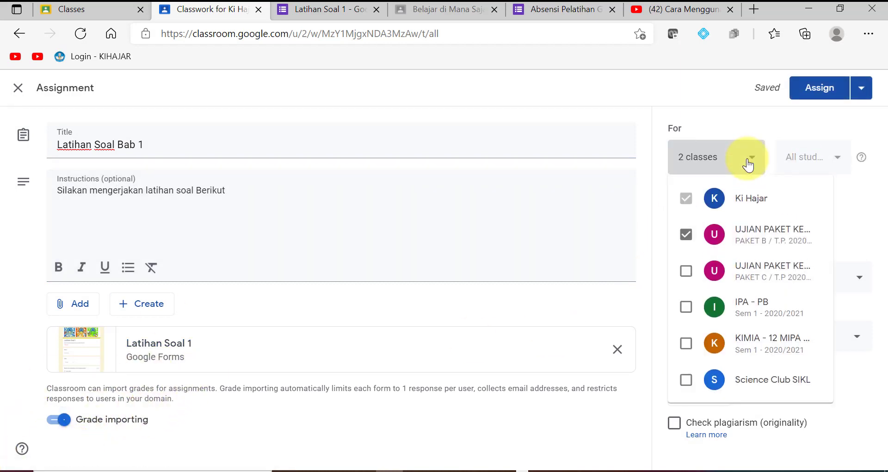
click(686, 235)
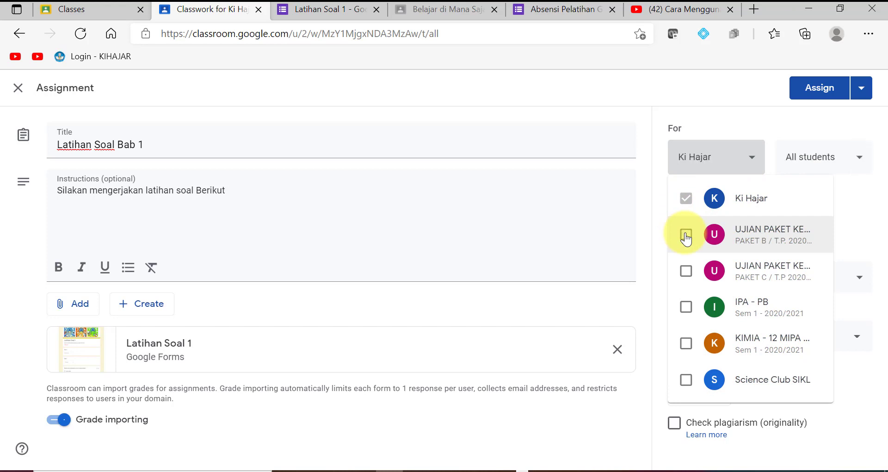
click(867, 200)
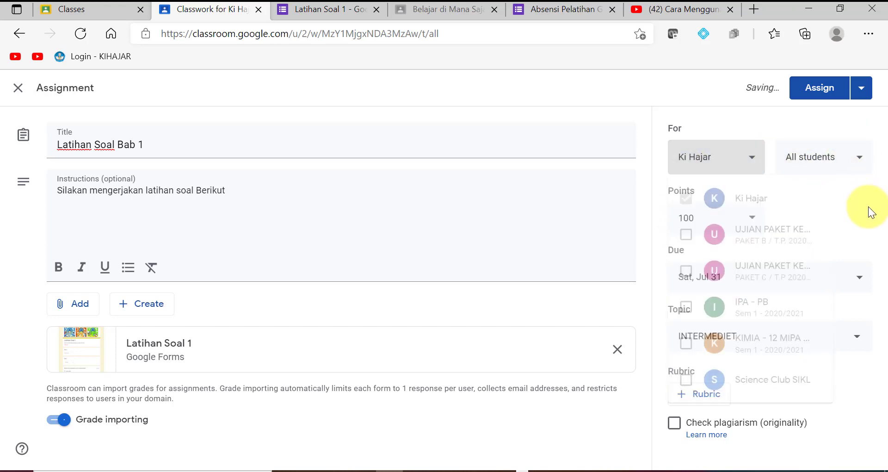
Schedule the "Latihan Soal Bab 1" assignment for Jul 15, 2021 at 8:00 AM.
click(857, 92)
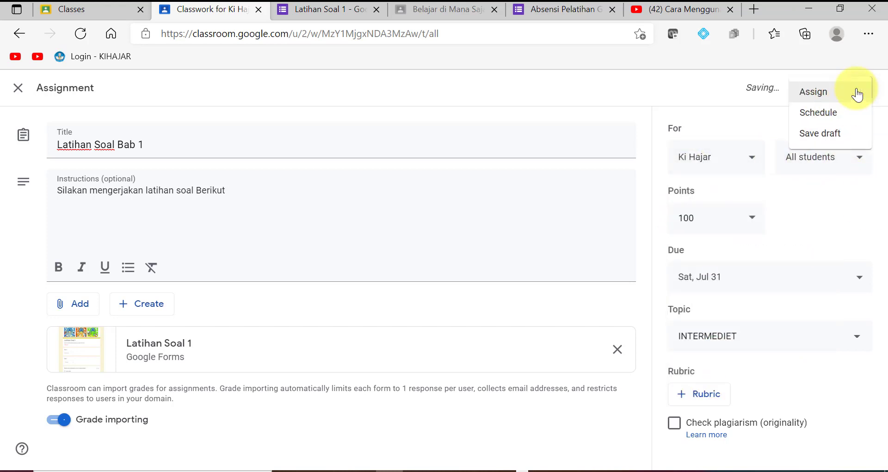
click(817, 116)
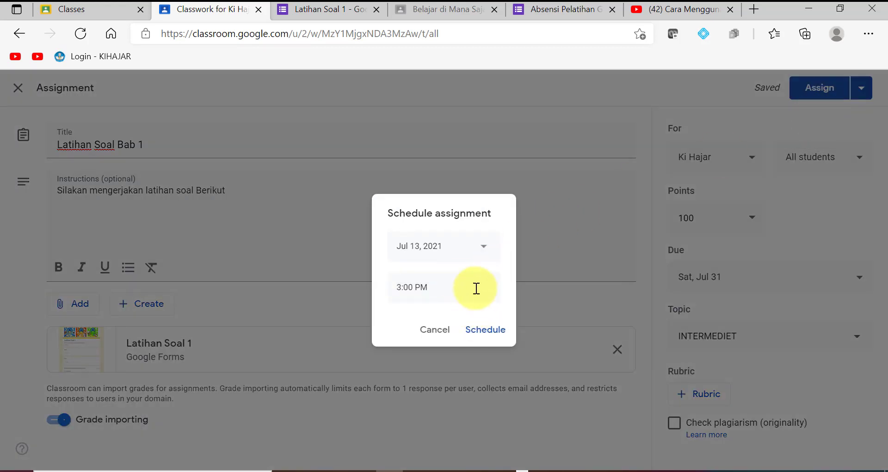
click(484, 248)
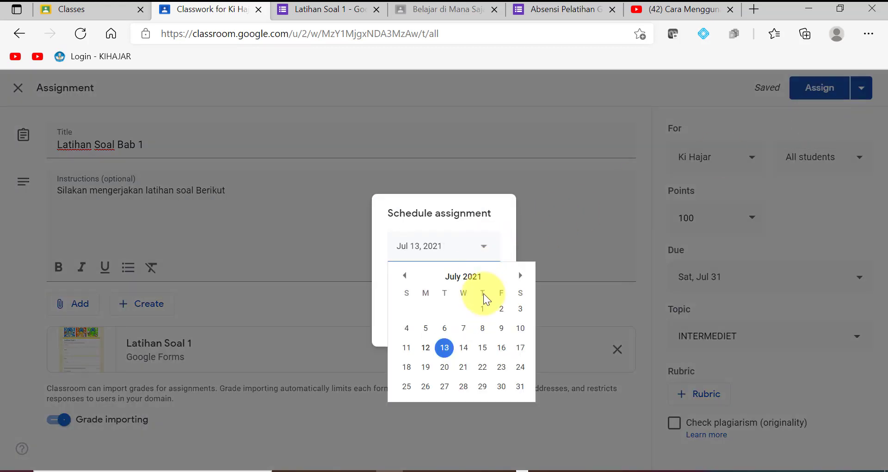
click(483, 349)
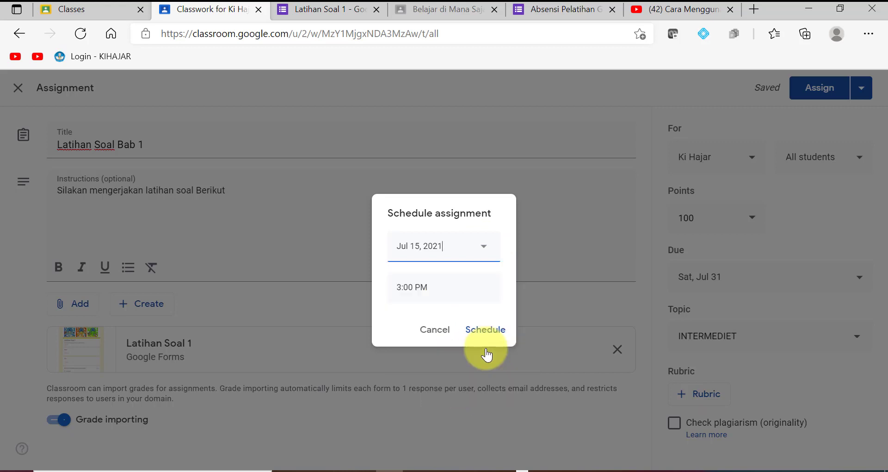
click(398, 292)
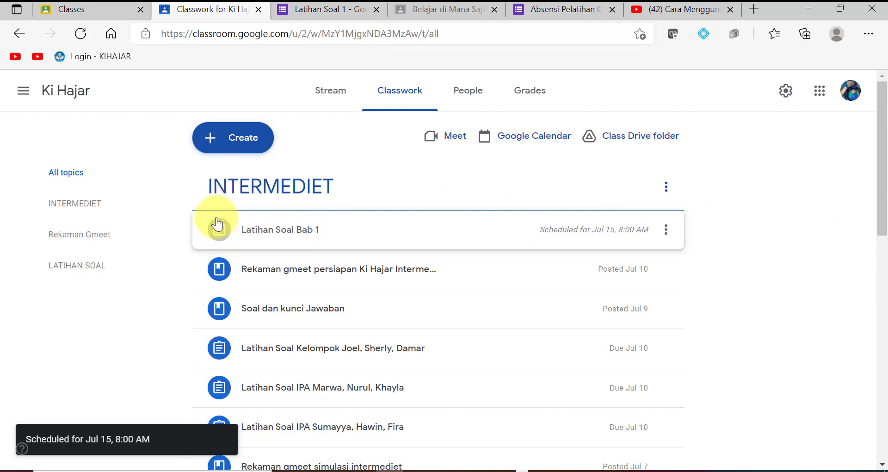
Open Google Forms from Classroom and create a new Blank Quiz form.
click(819, 92)
drag(866, 157, 863, 257)
click(764, 235)
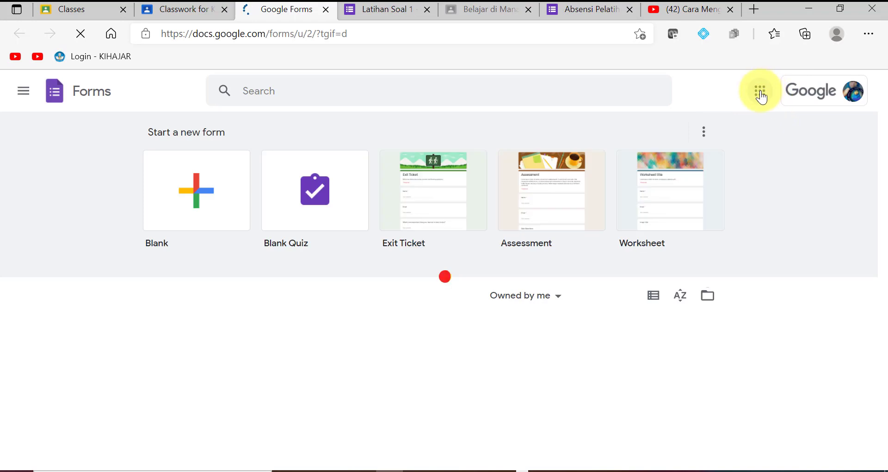
click(314, 213)
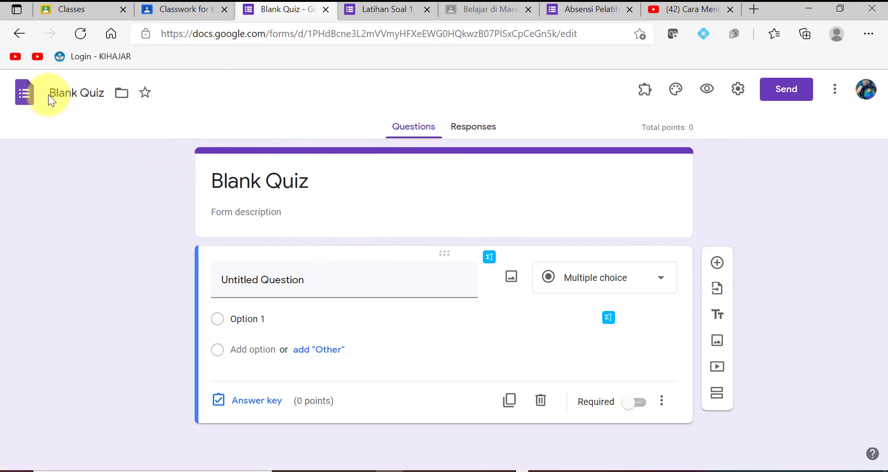
Return to Google Classroom and create a new quiz assignment titled "Latihan Soal 1".
click(183, 7)
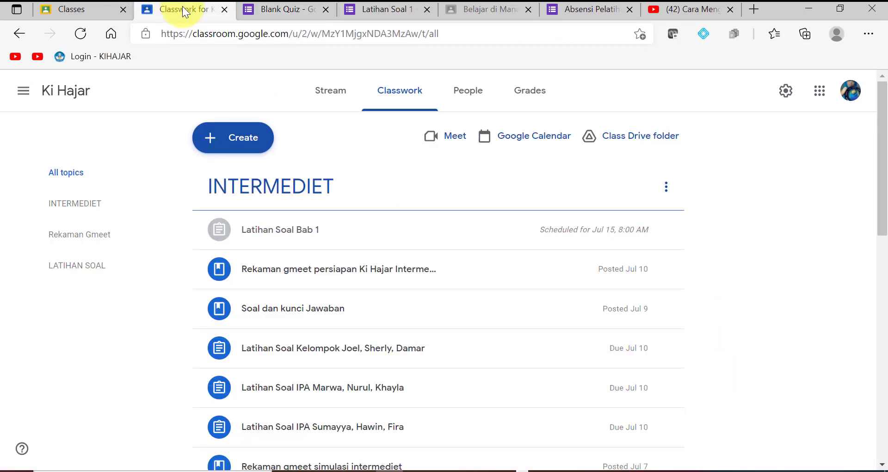
click(240, 148)
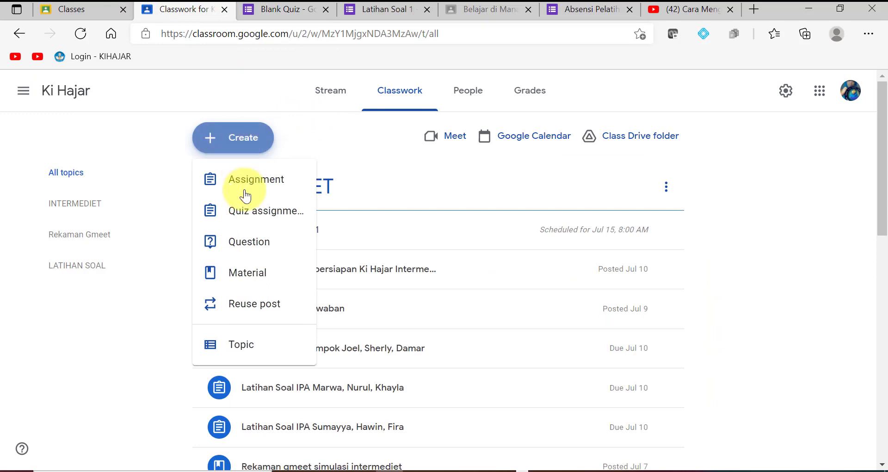
click(258, 221)
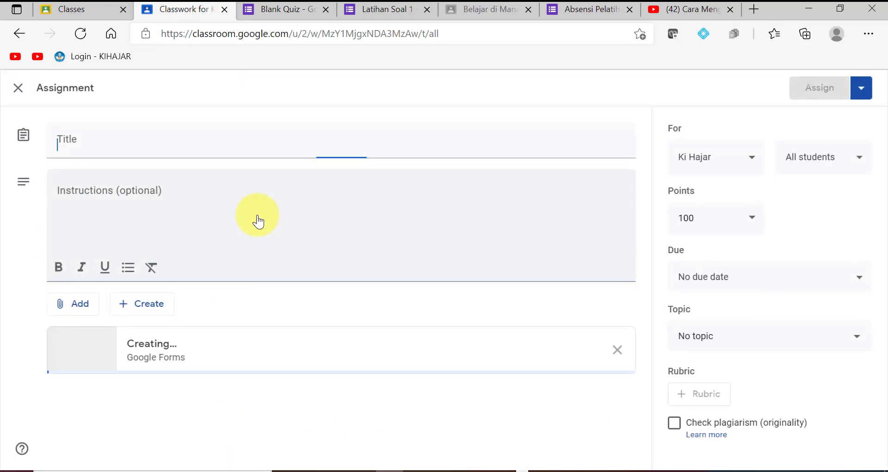
text(Latihan Soal 1)
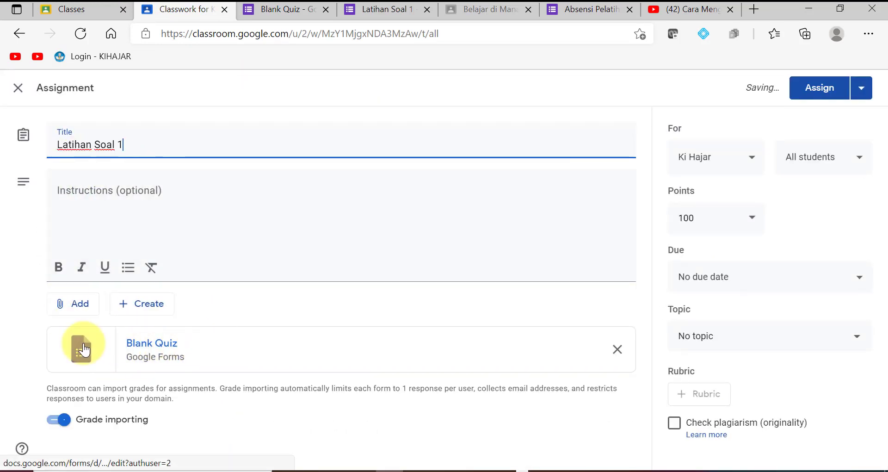
Replace the attached Blank Quiz with the existing "Latihan Soal 1" form from Google Drive.
click(617, 351)
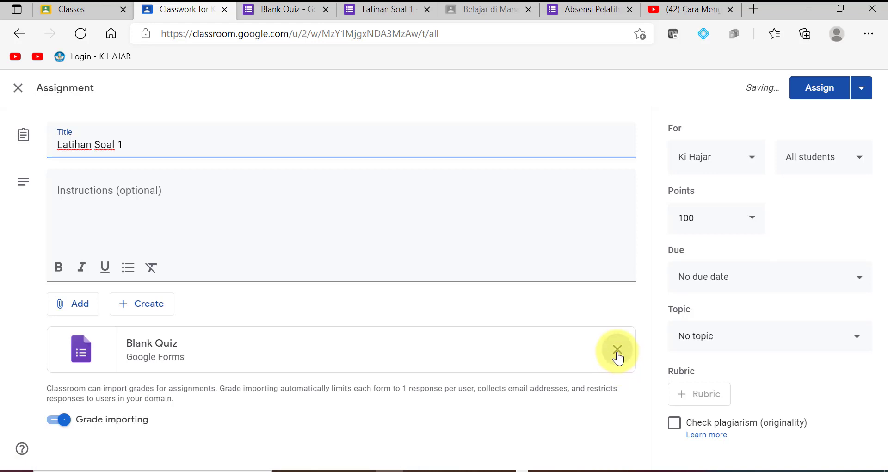
click(83, 315)
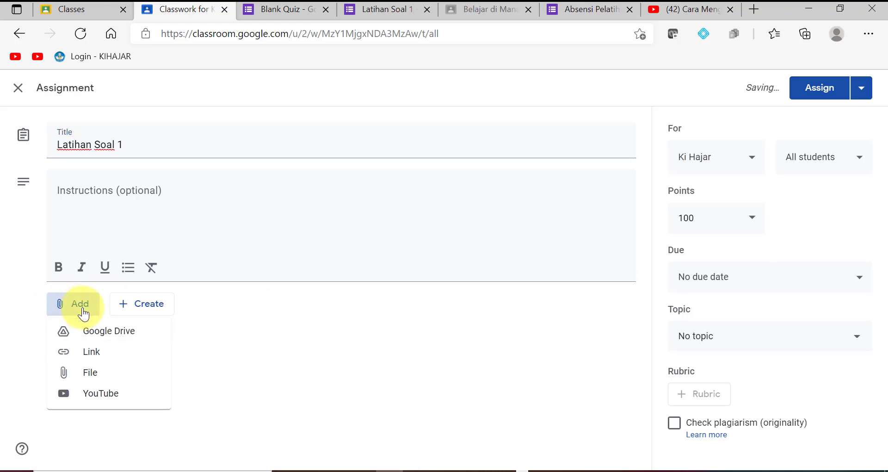
click(99, 334)
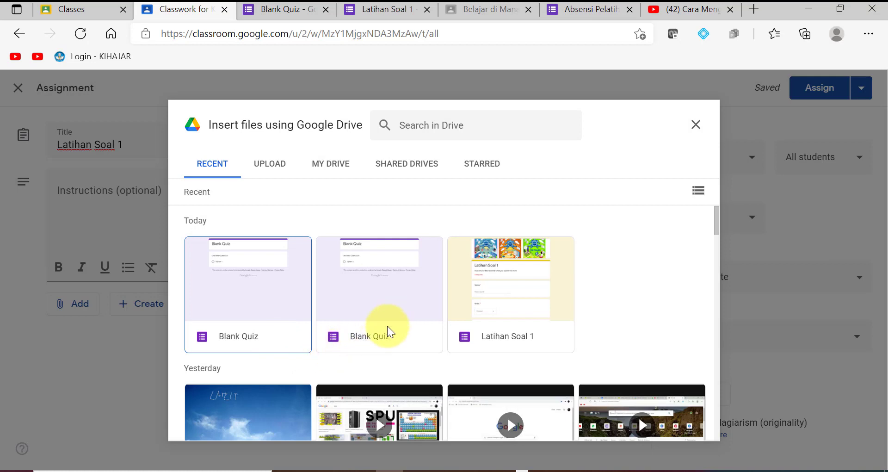
click(559, 317)
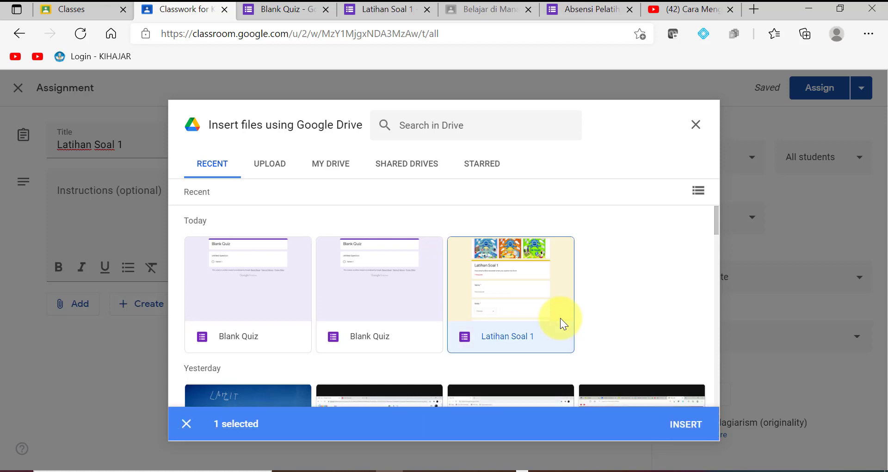
click(685, 423)
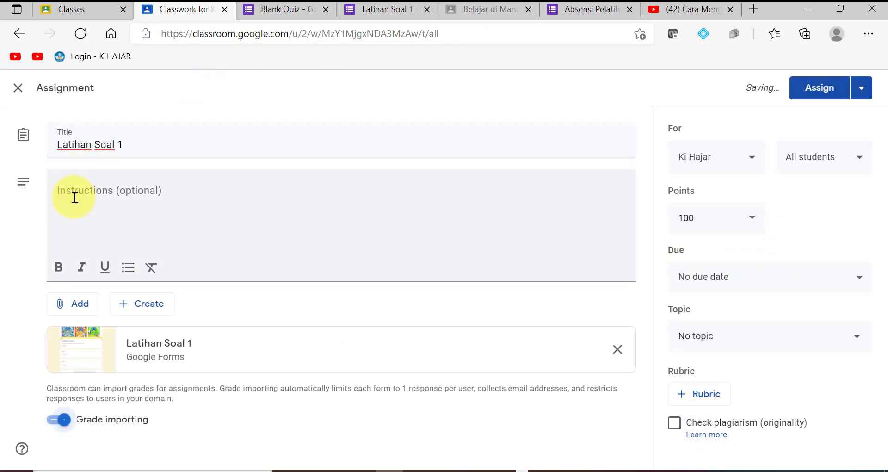
Add the instructions "Silakan mengerjakan soal Berikut" and save the assignment as a draft.
click(68, 192)
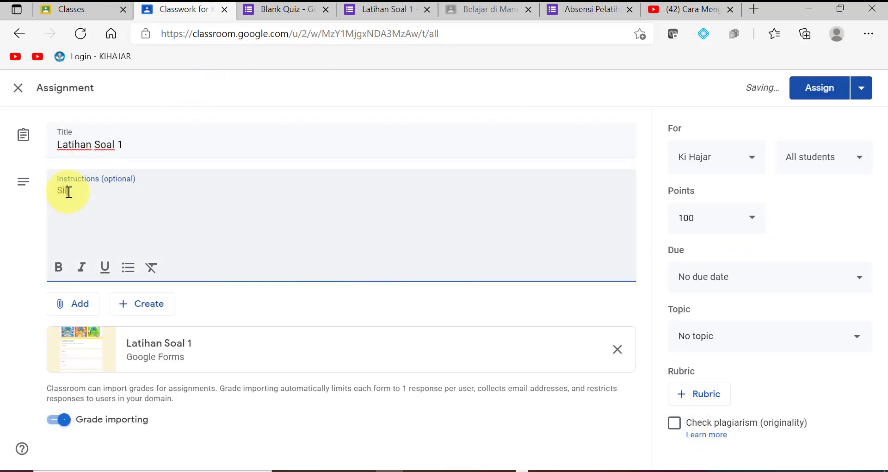
text(Silakan mengerjakan soal Berikut)
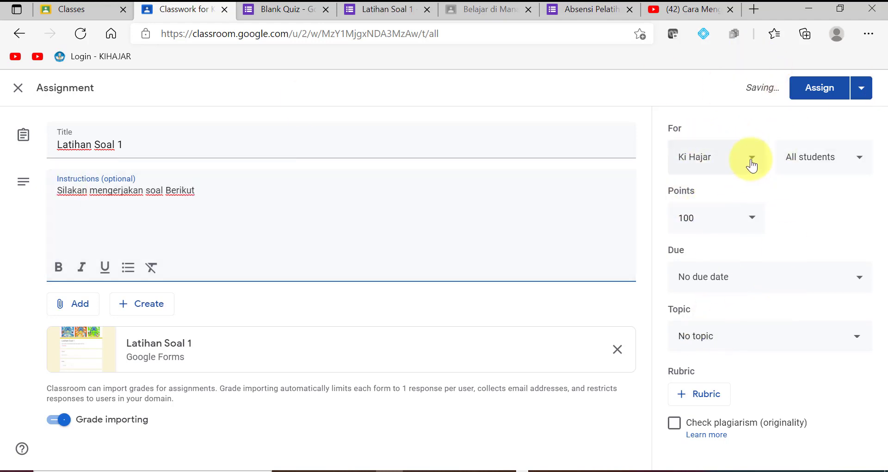
click(860, 162)
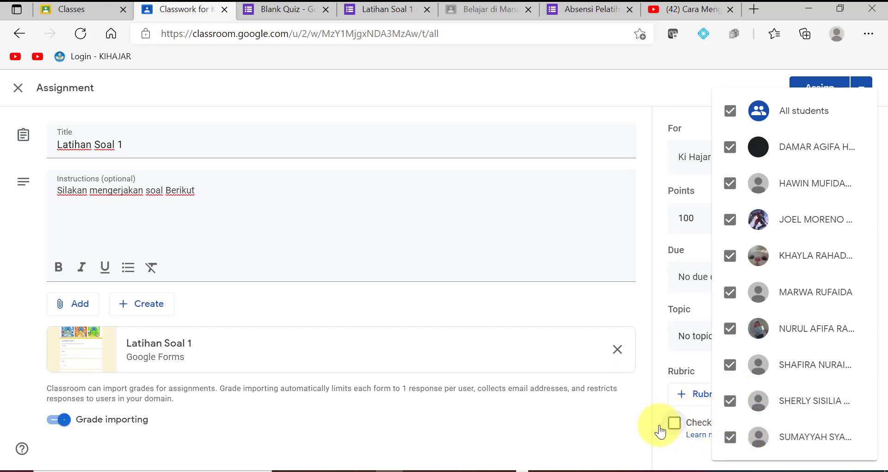
click(585, 456)
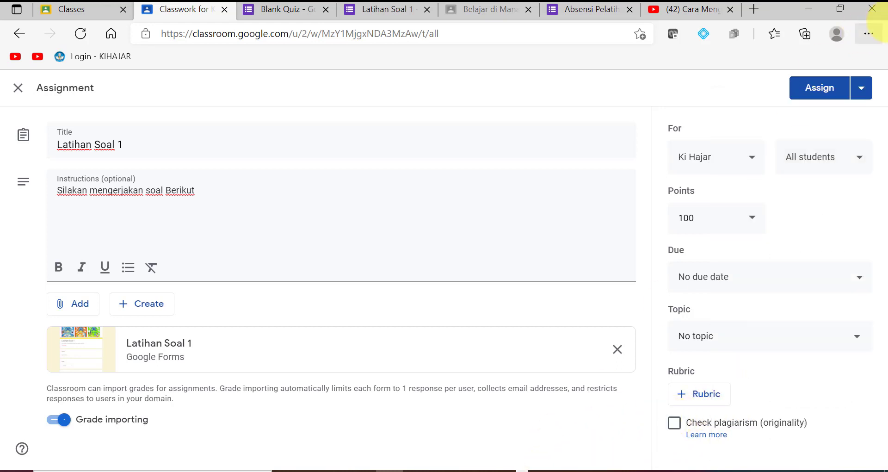
click(859, 88)
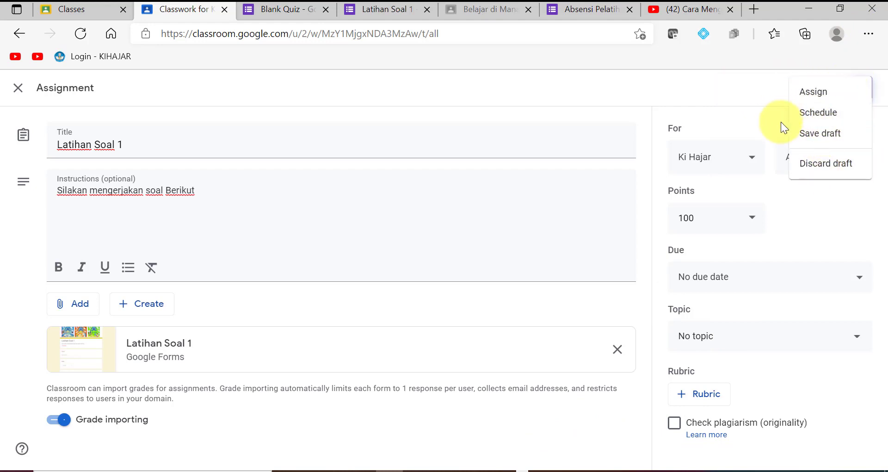
click(816, 138)
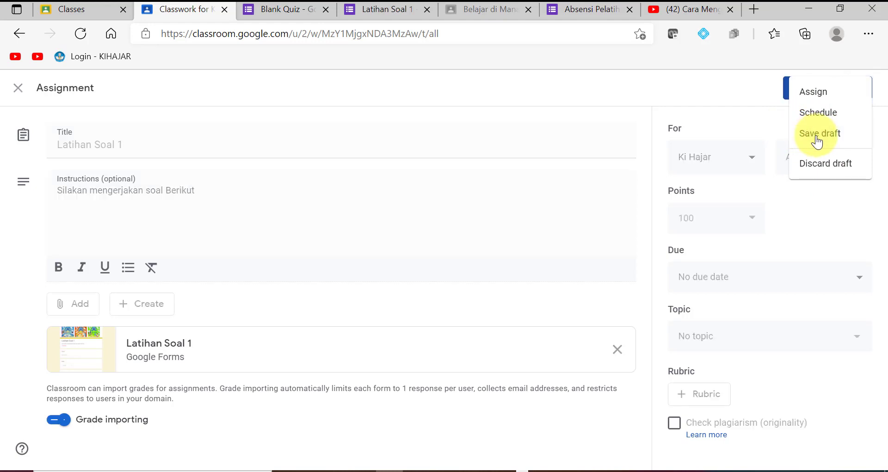